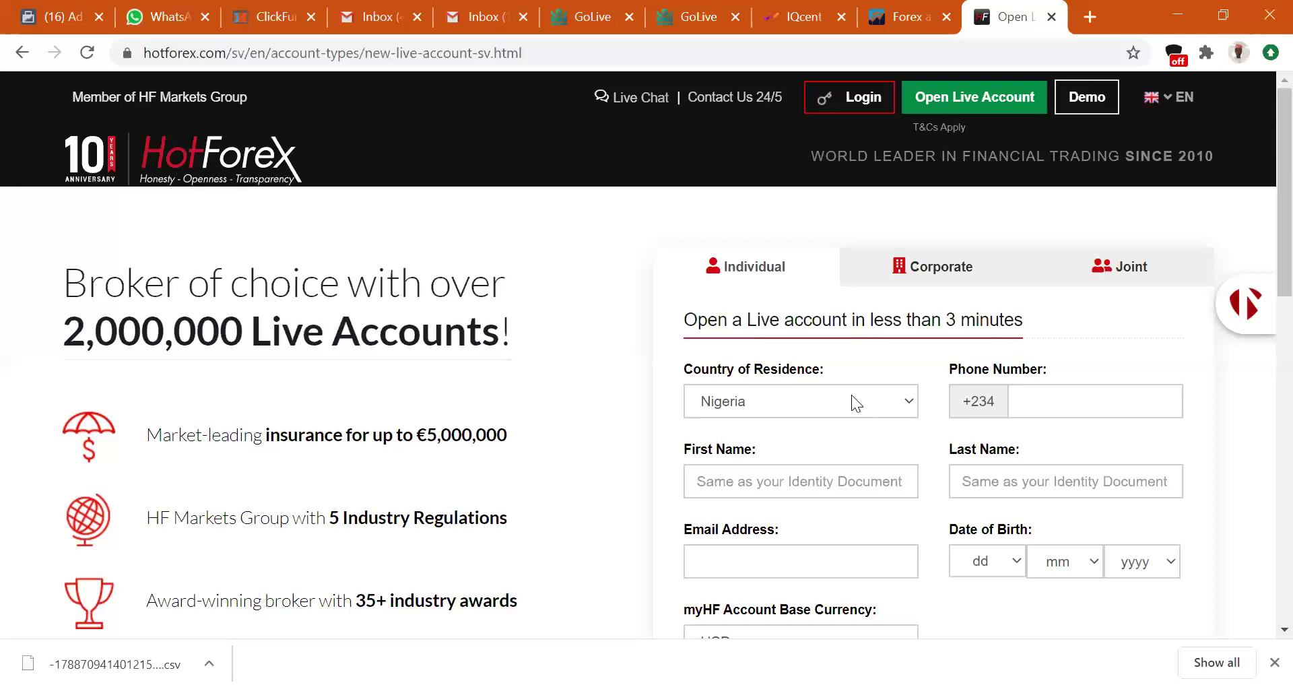
Keep Nigeria as the country of residence and enter the phone number.
left_click(835, 411)
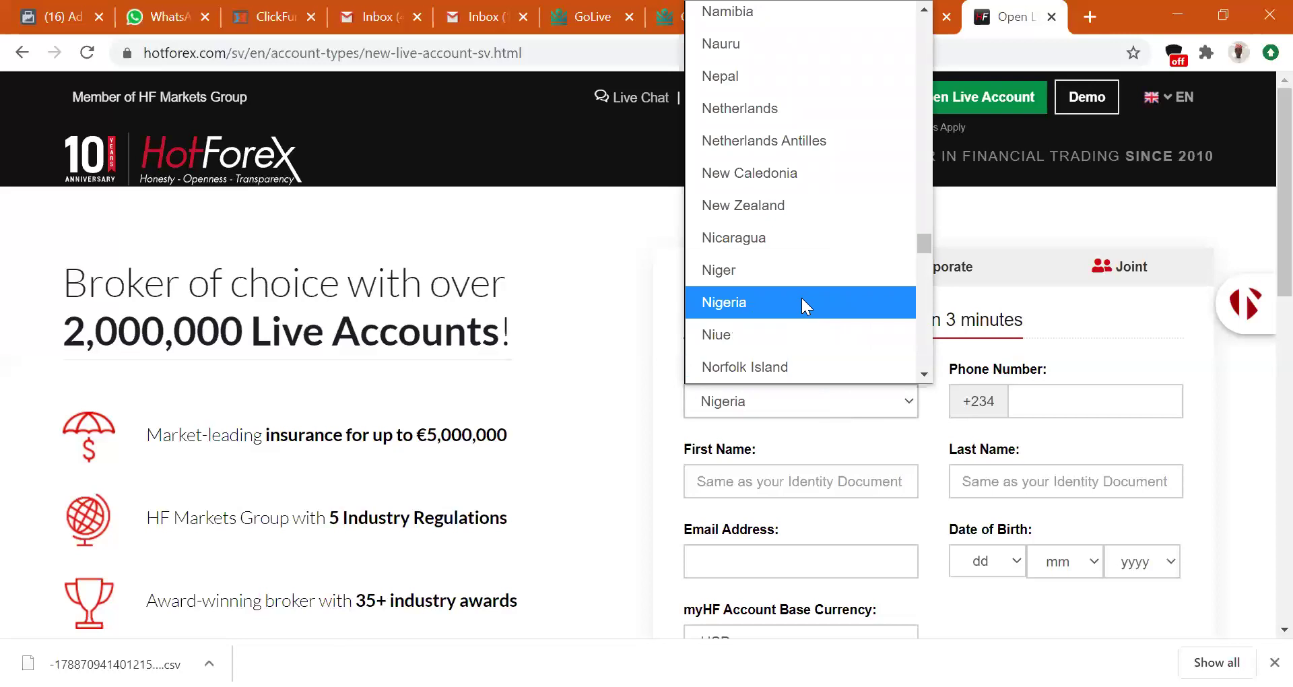
left_click(806, 307)
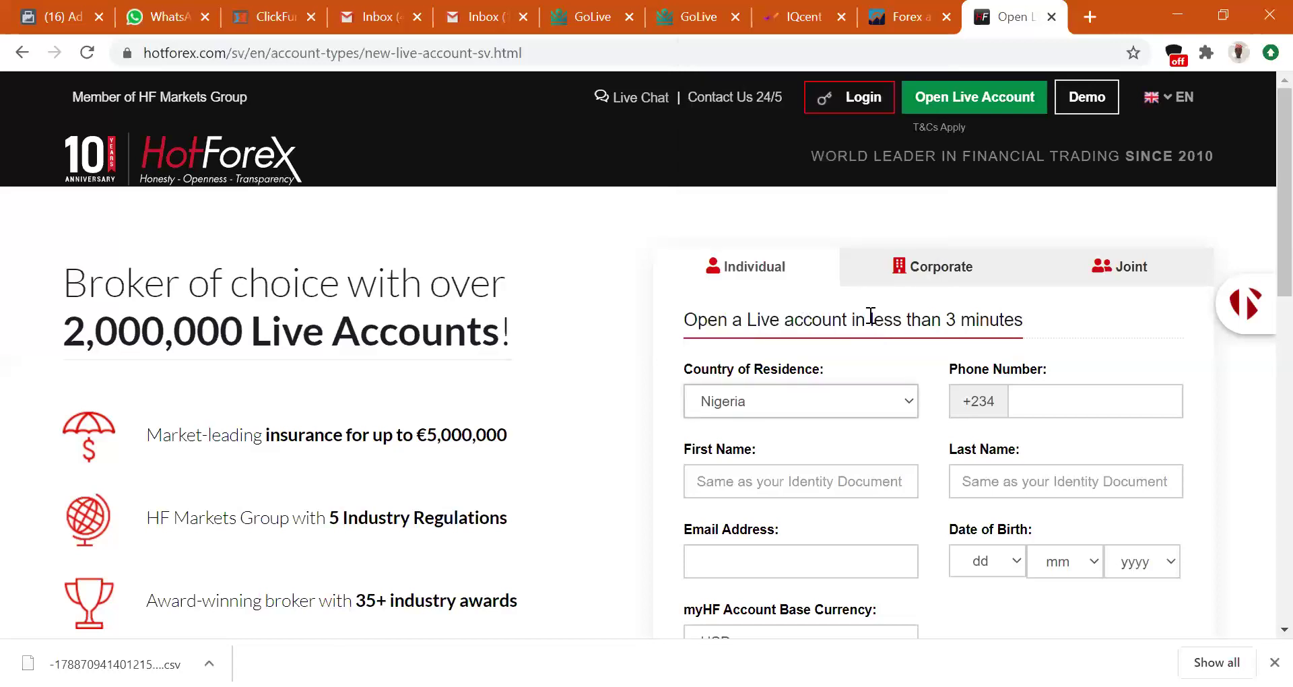
left_click(1041, 394)
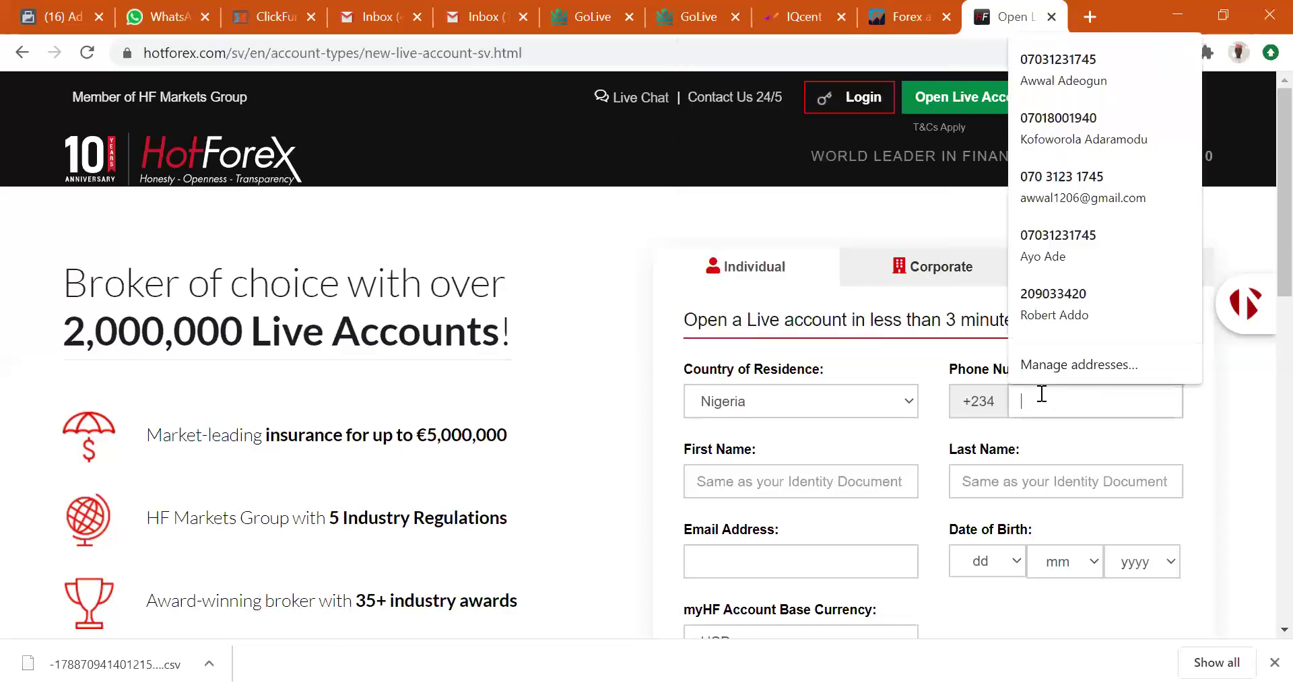
type("08")
key("BackSpace")
key("BackSpace")
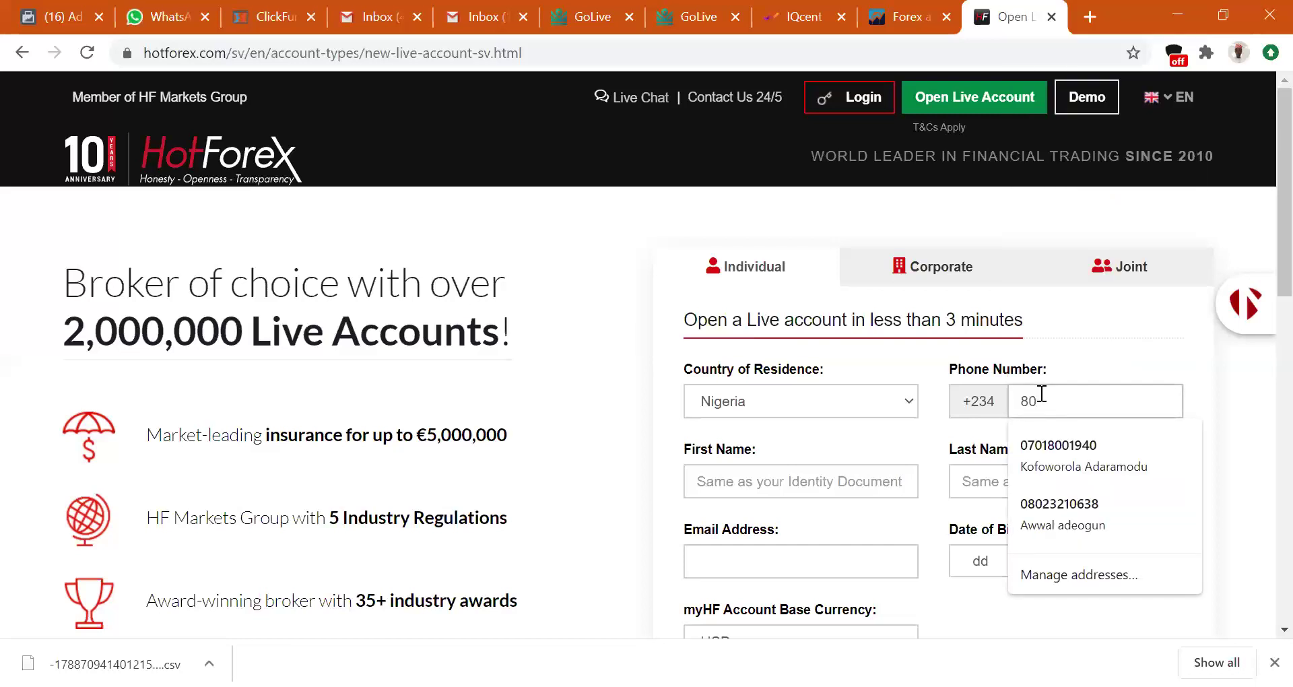
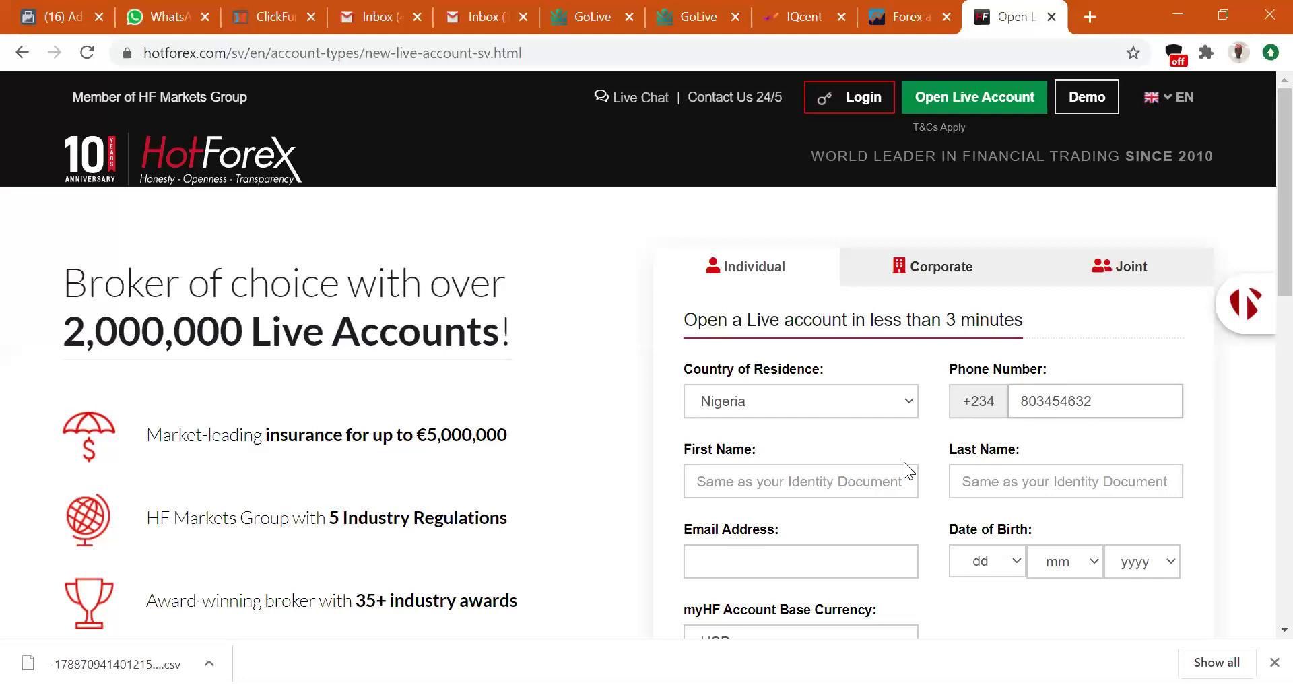
Fill in the first name and last name, and begin typing the email username.
left_click(866, 479)
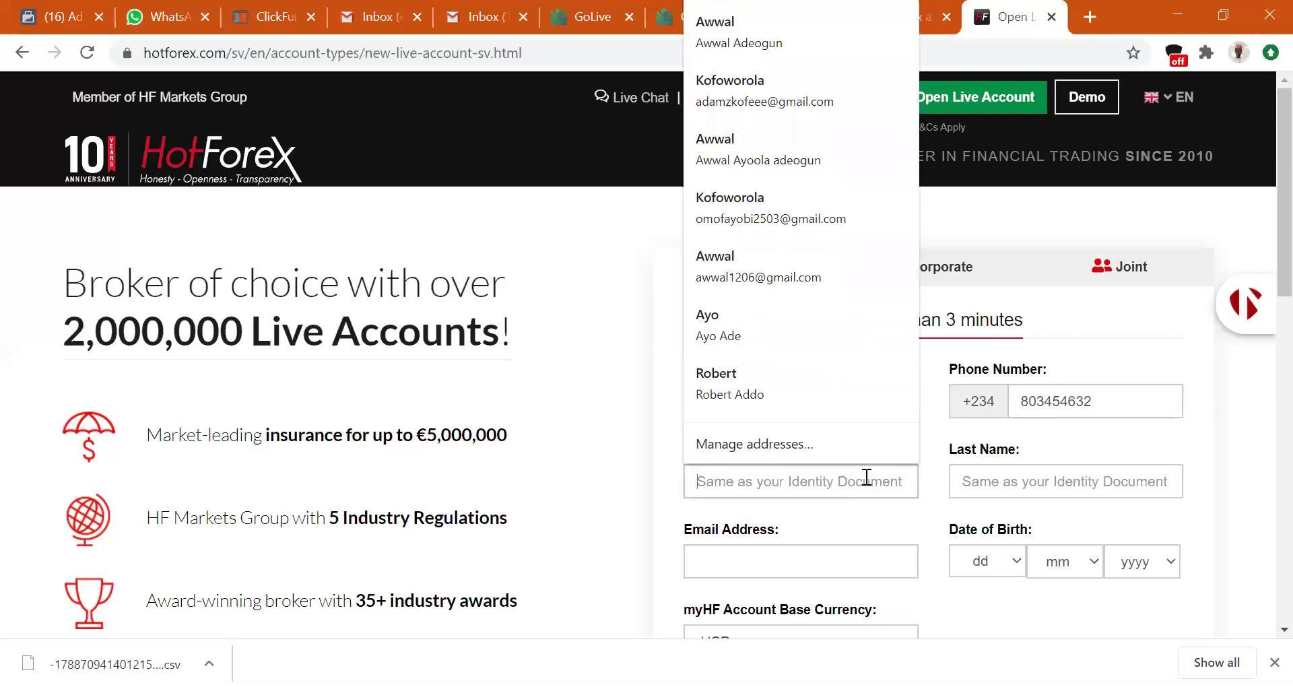
key("Tab")
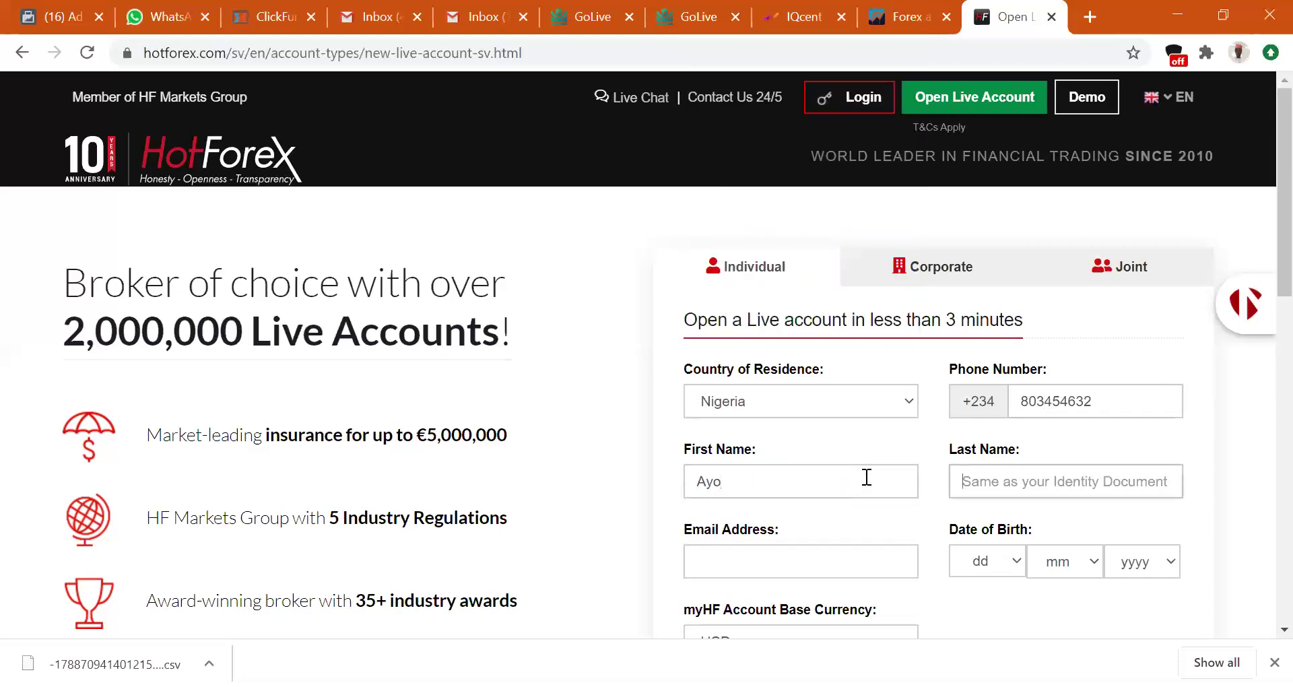
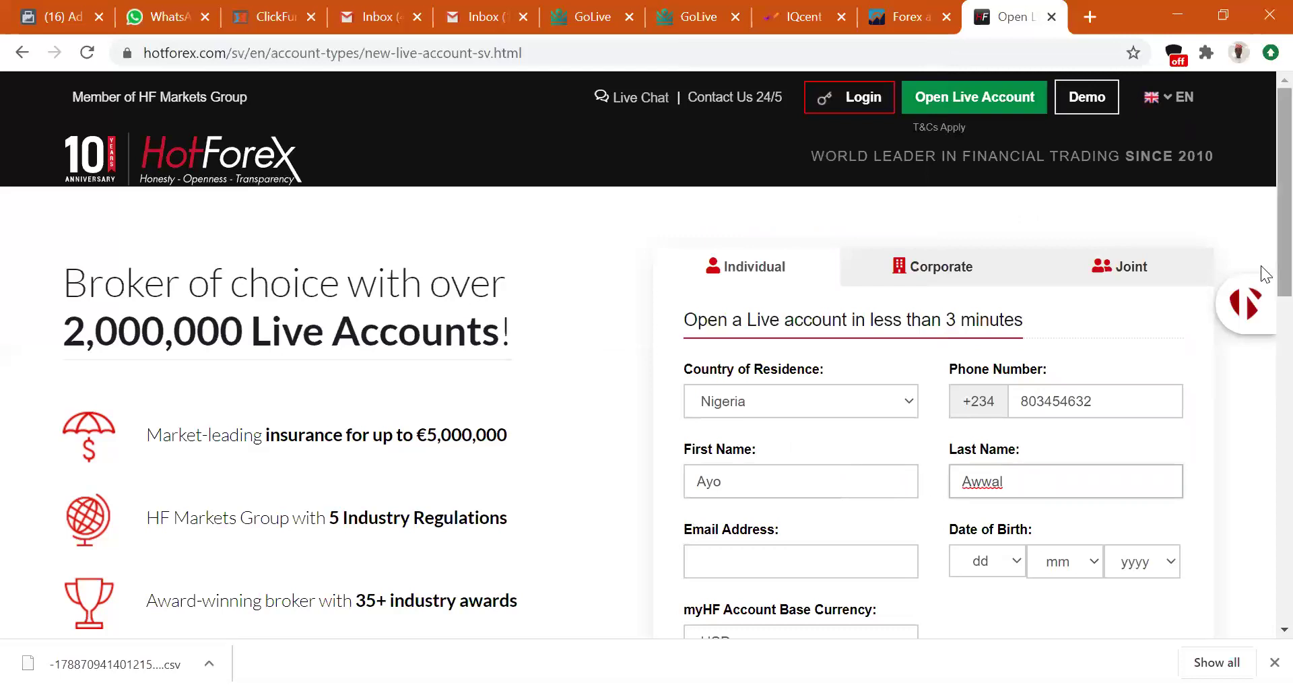
scroll(887, 402, "down", 1)
left_click(828, 485)
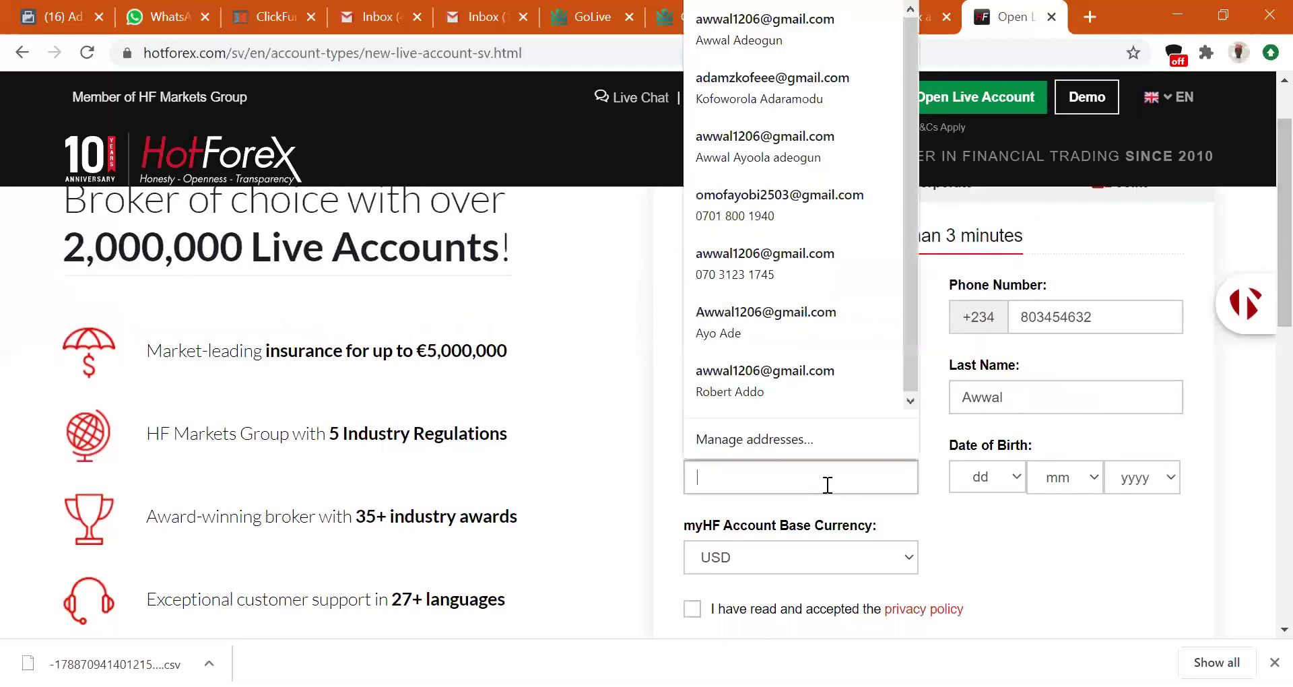
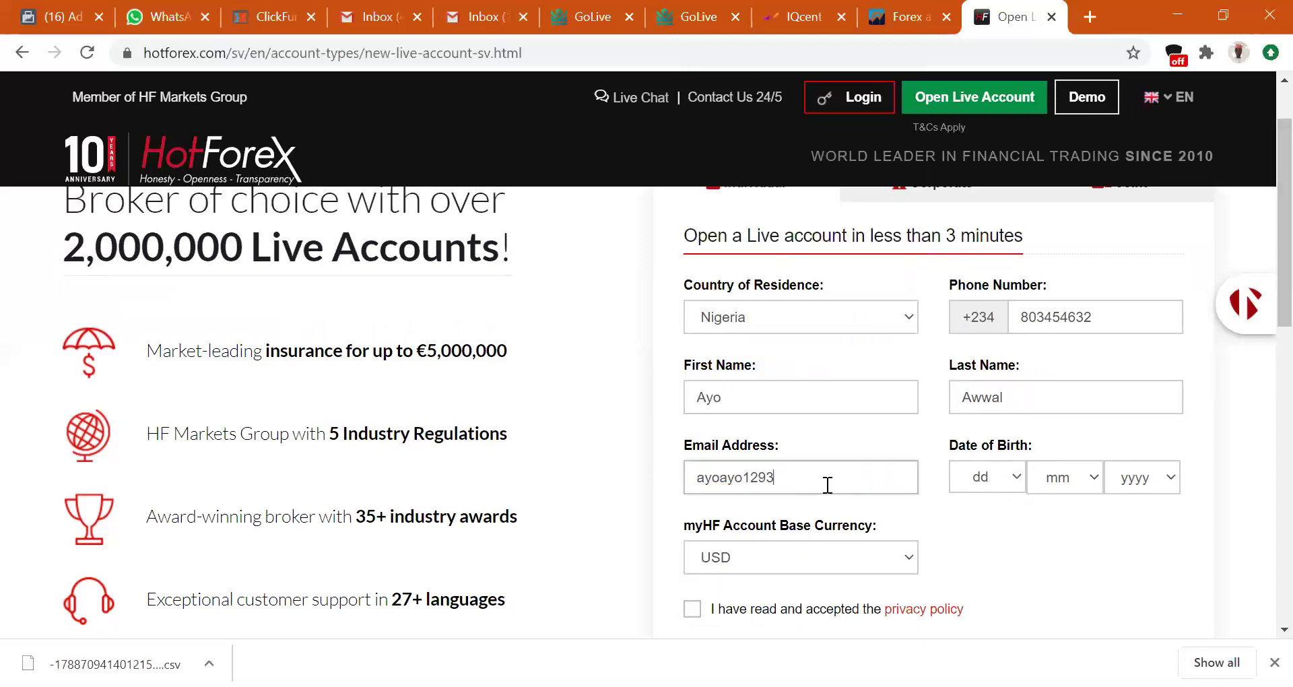
left_click(467, 35)
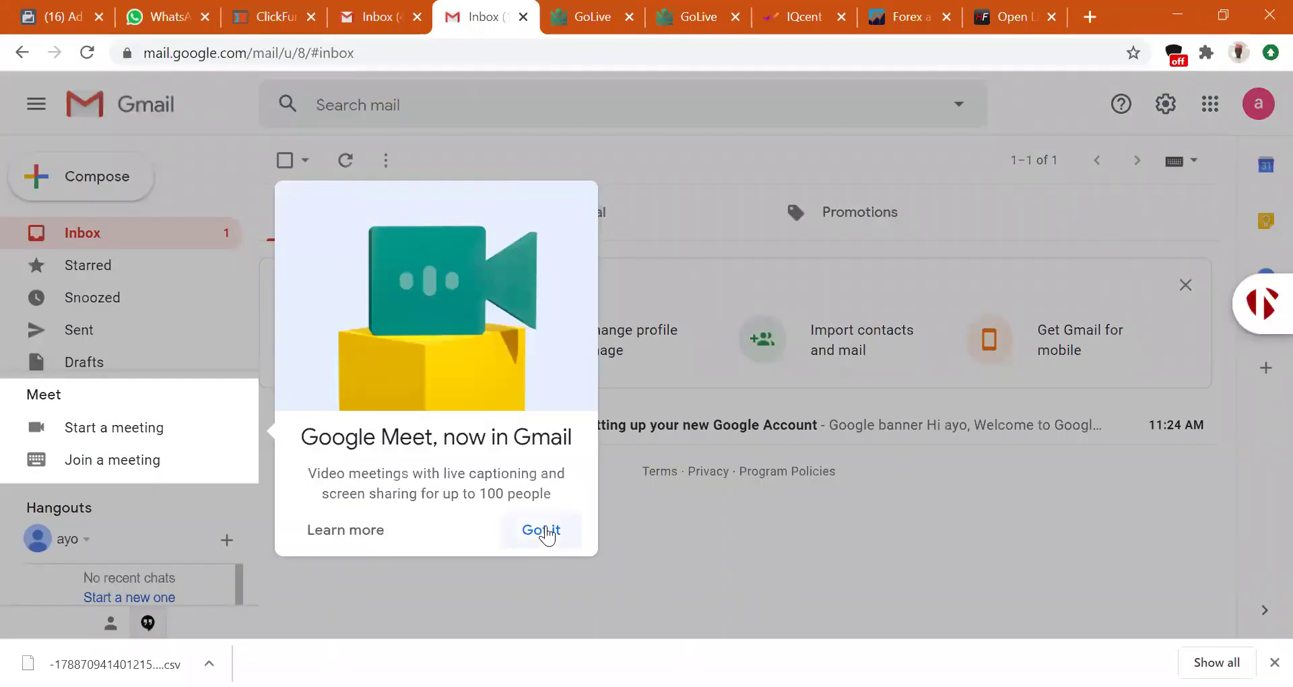
left_click(543, 531)
left_click(1259, 104)
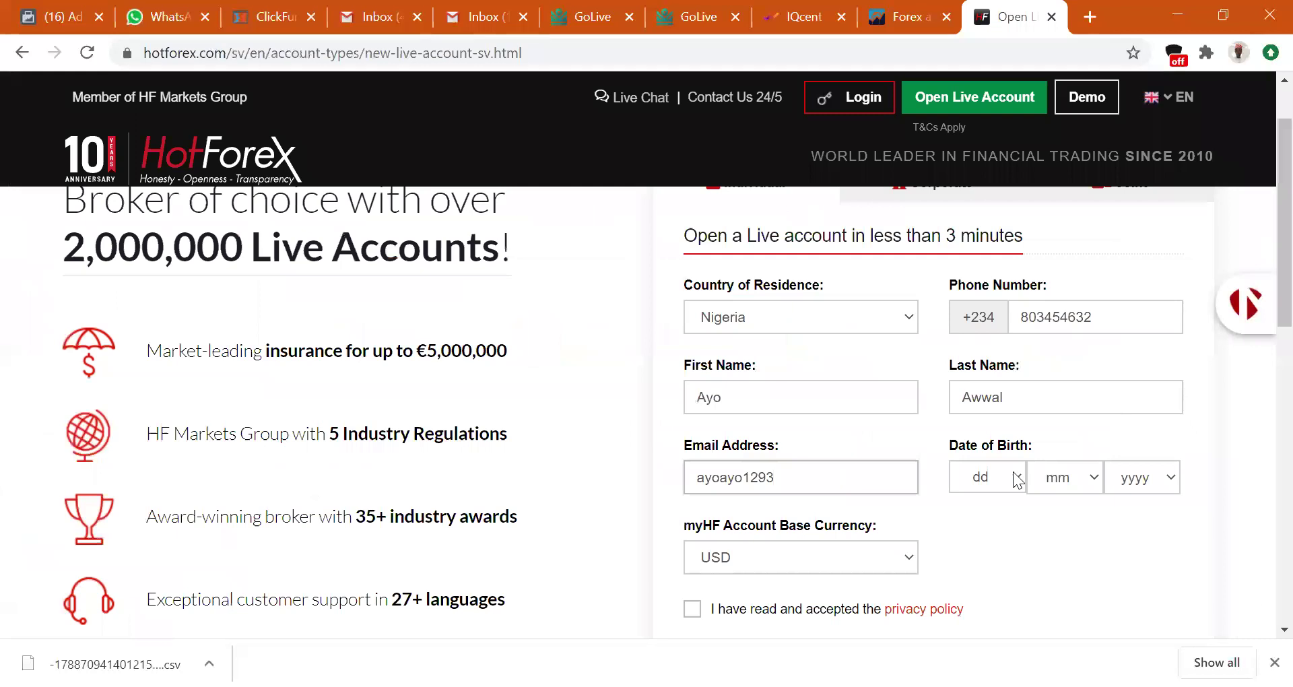
left_click(1021, 477)
scroll(991, 432, "down", 1)
left_click(985, 412)
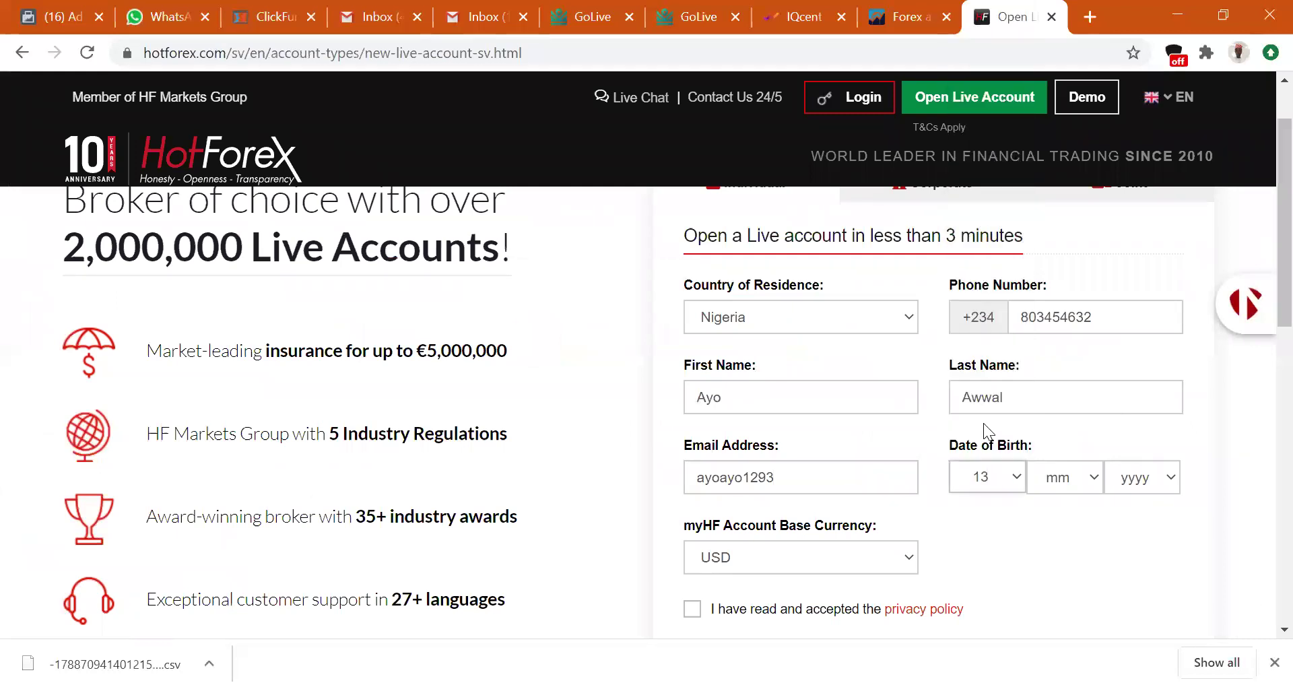
left_click(1061, 480)
left_click(1052, 378)
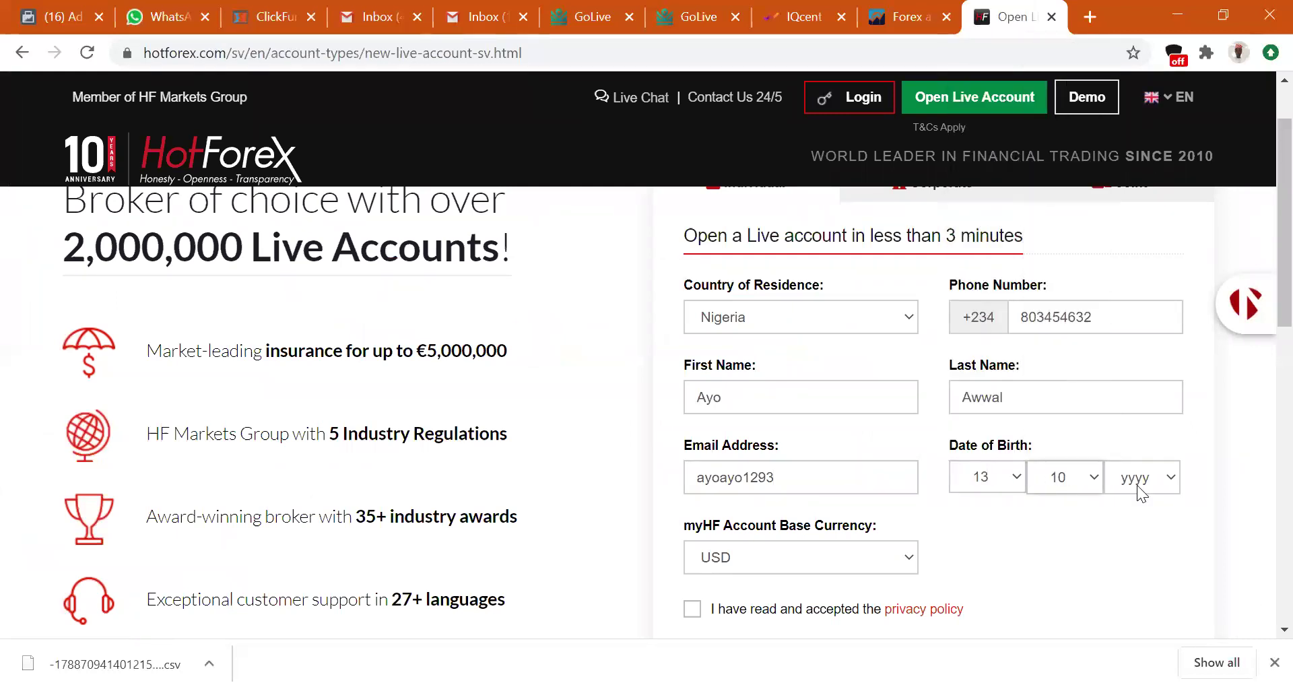
left_click(1140, 487)
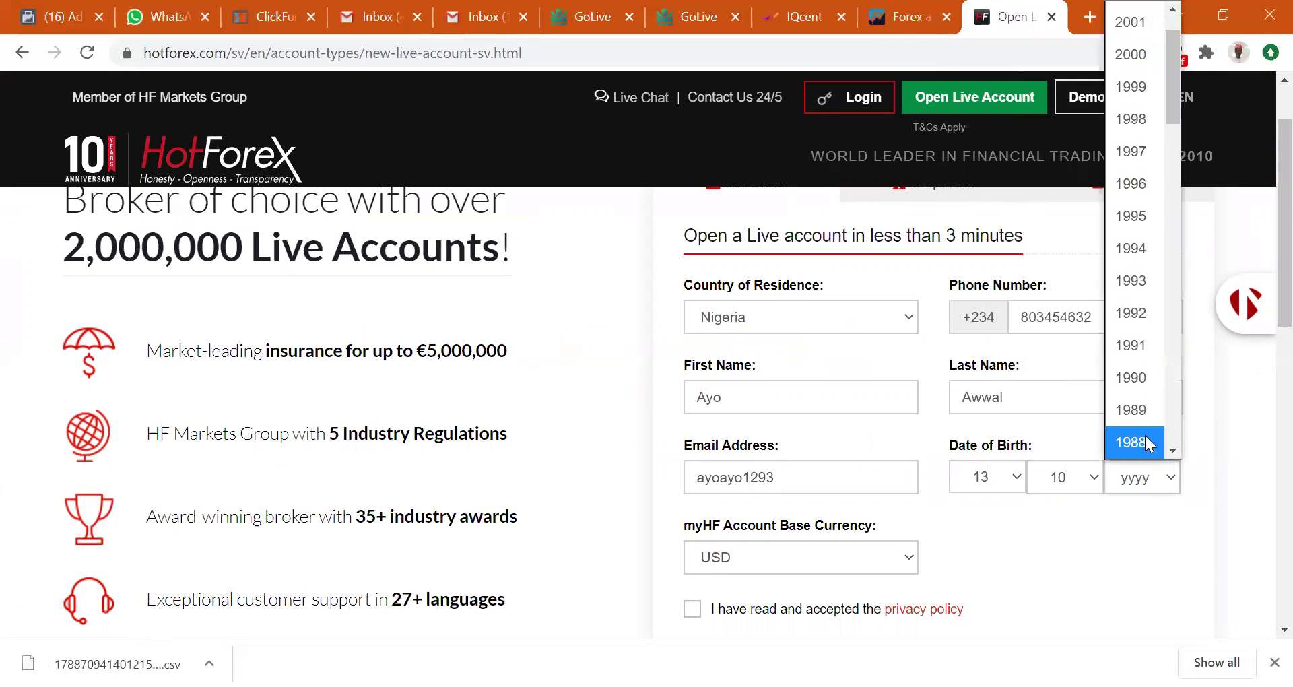
left_click(1139, 379)
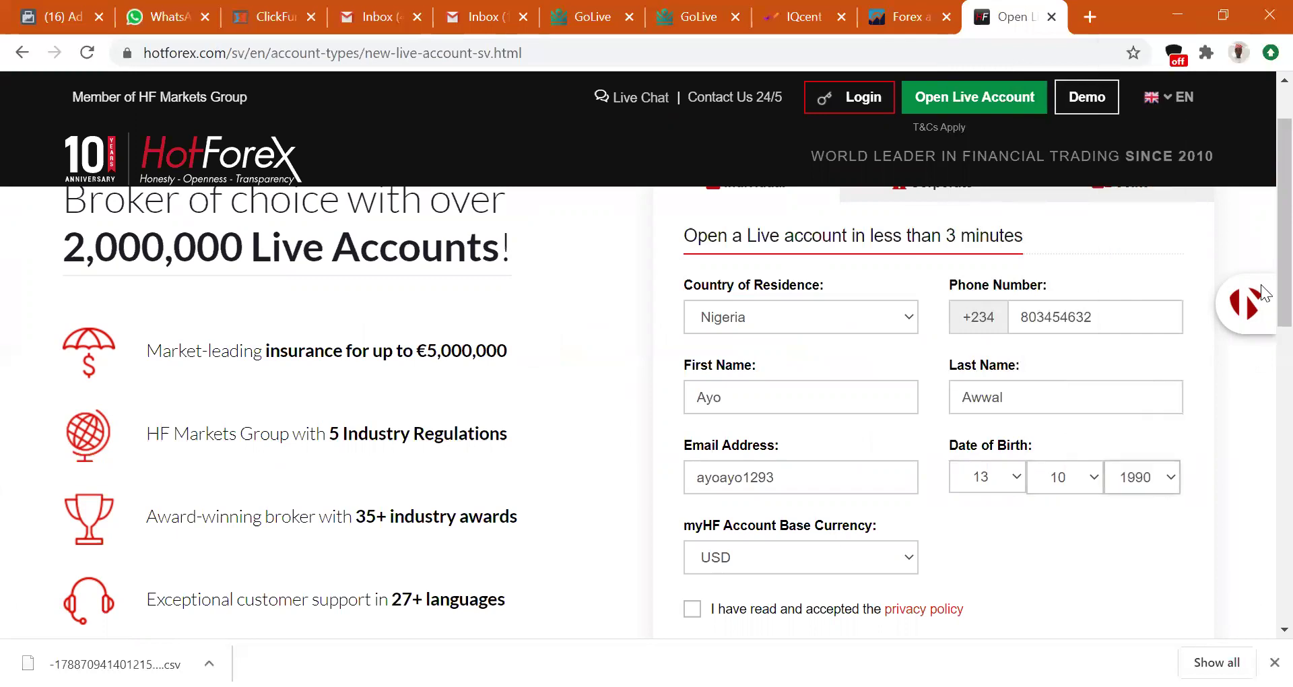
Keep USD as base currency, accept the privacy policy and select the 5+17 answer box.
scroll(1265, 304, "down", 2)
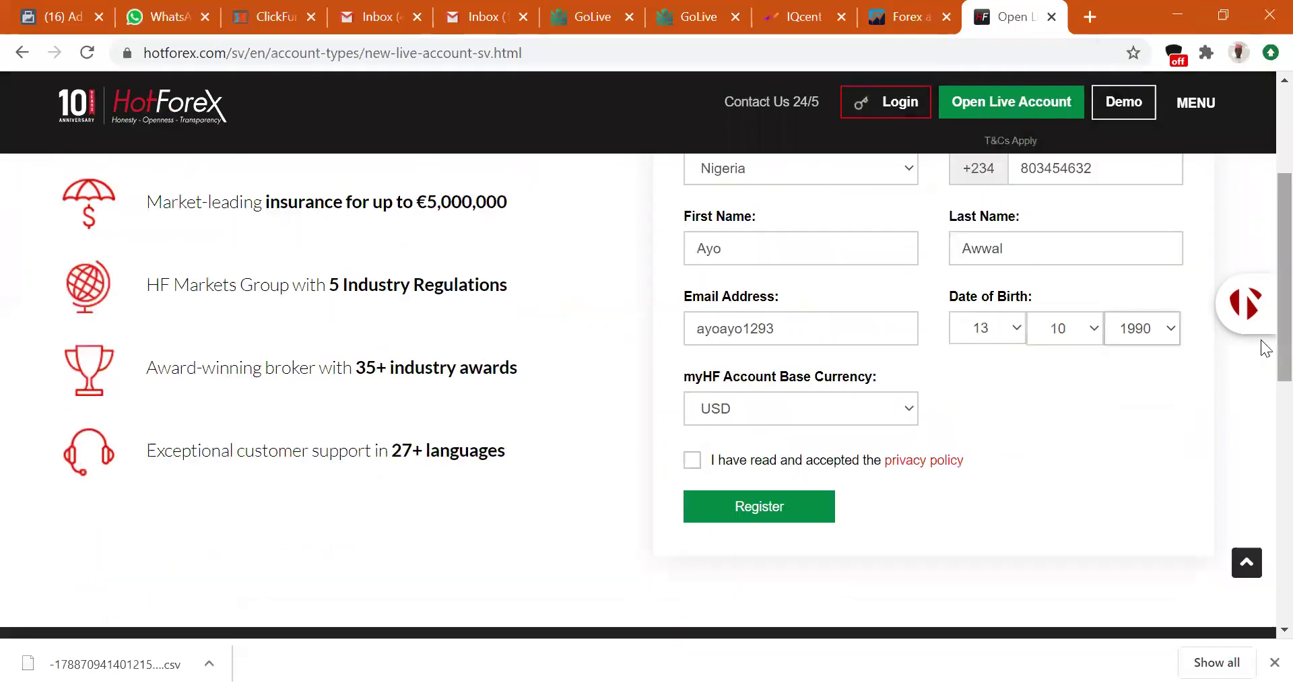
left_click(821, 400)
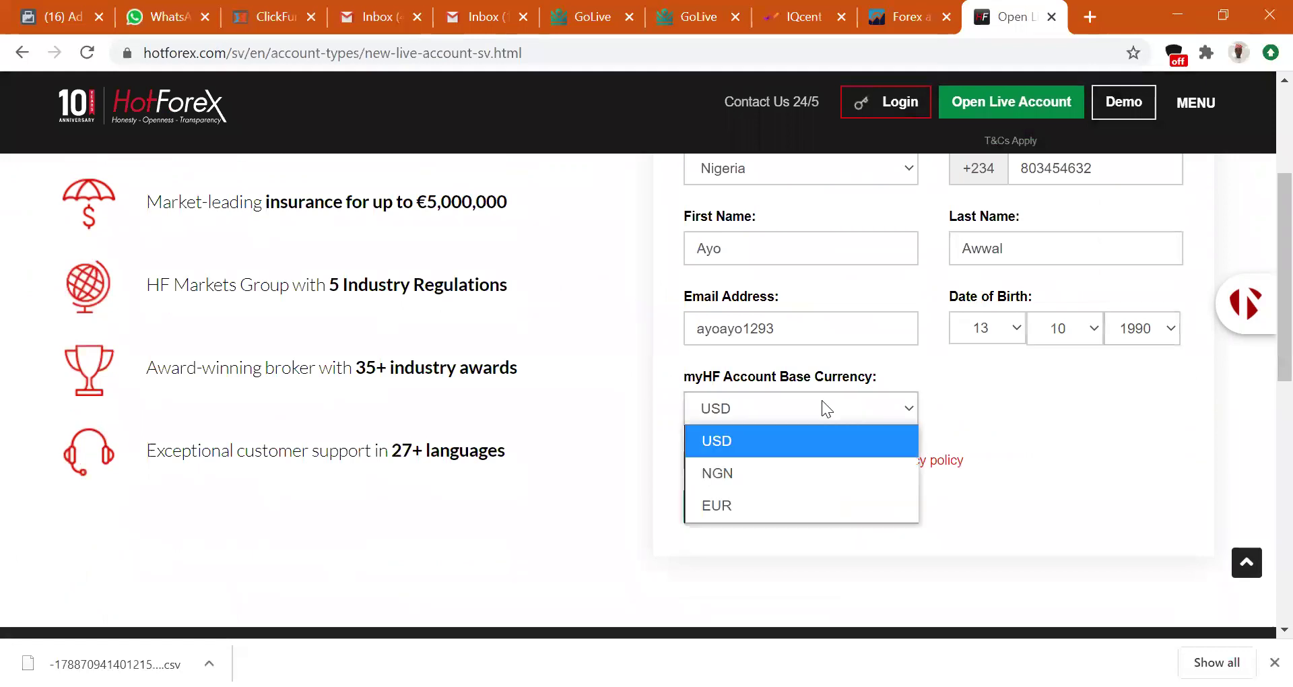
left_click(976, 411)
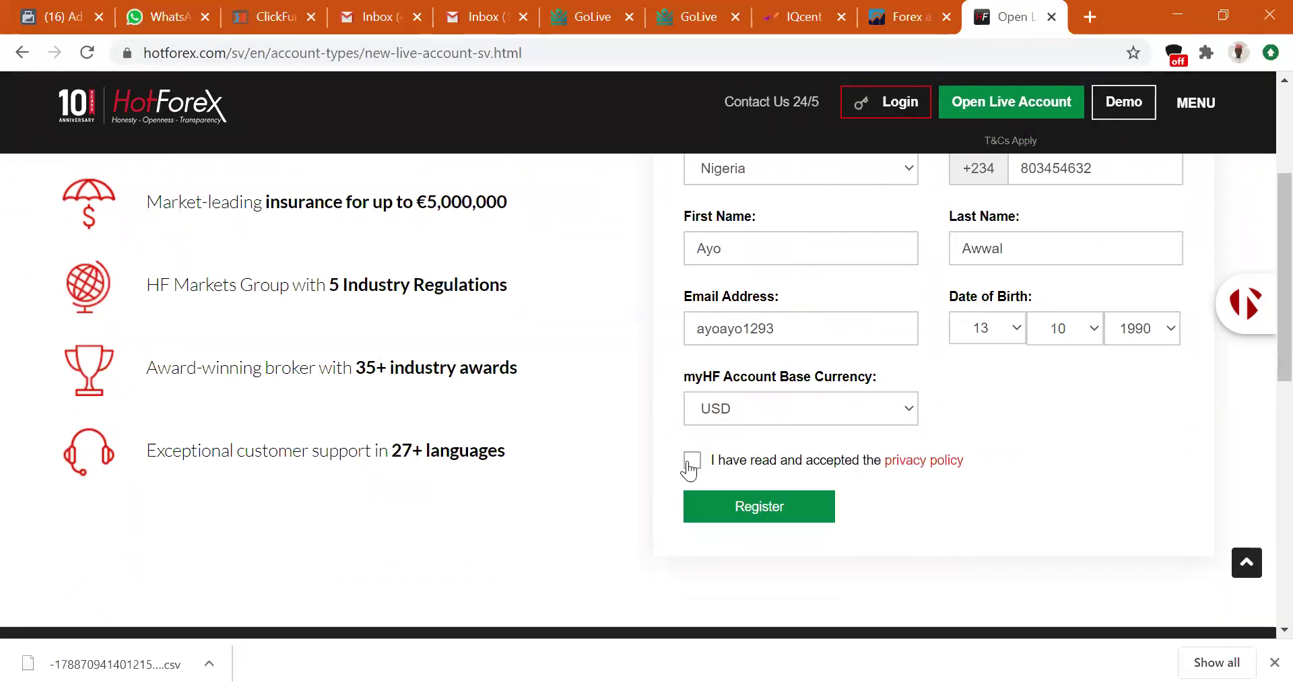
left_click(692, 461)
left_click(788, 532)
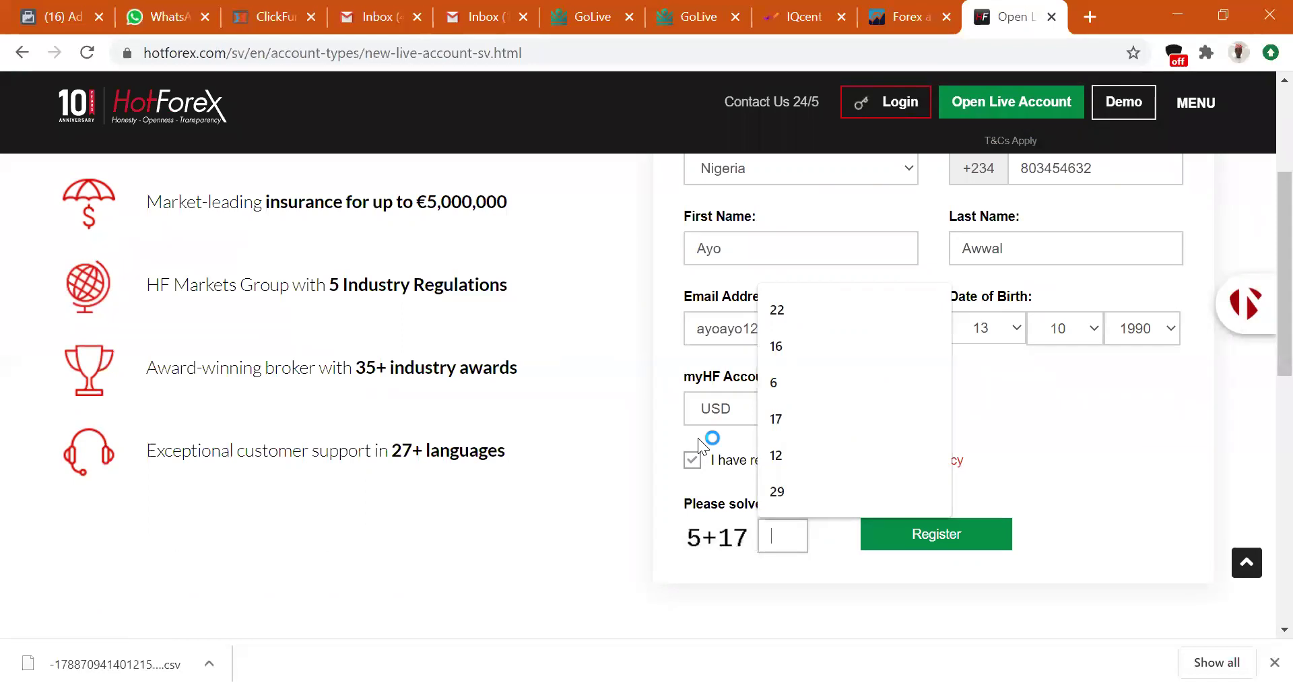
Answer 22 to the check, submit registration, and dismiss the Invalid Email Address alert.
type("22")
left_click(911, 537)
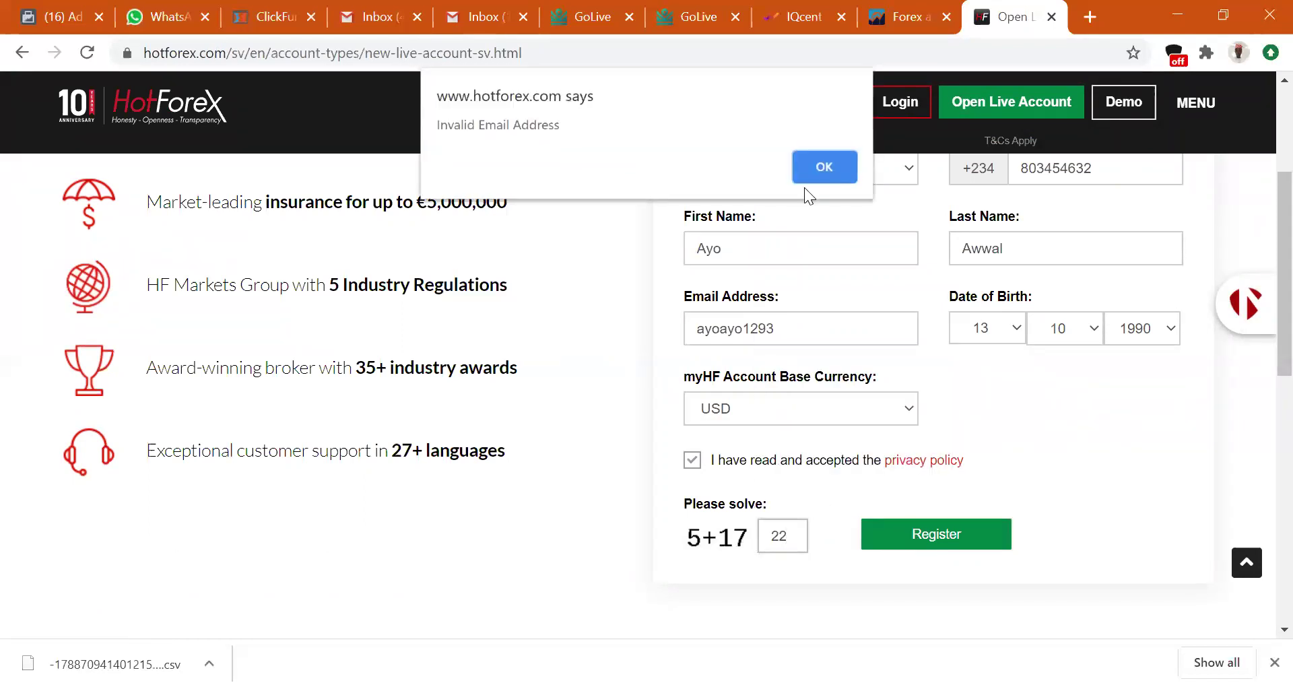
left_click(823, 165)
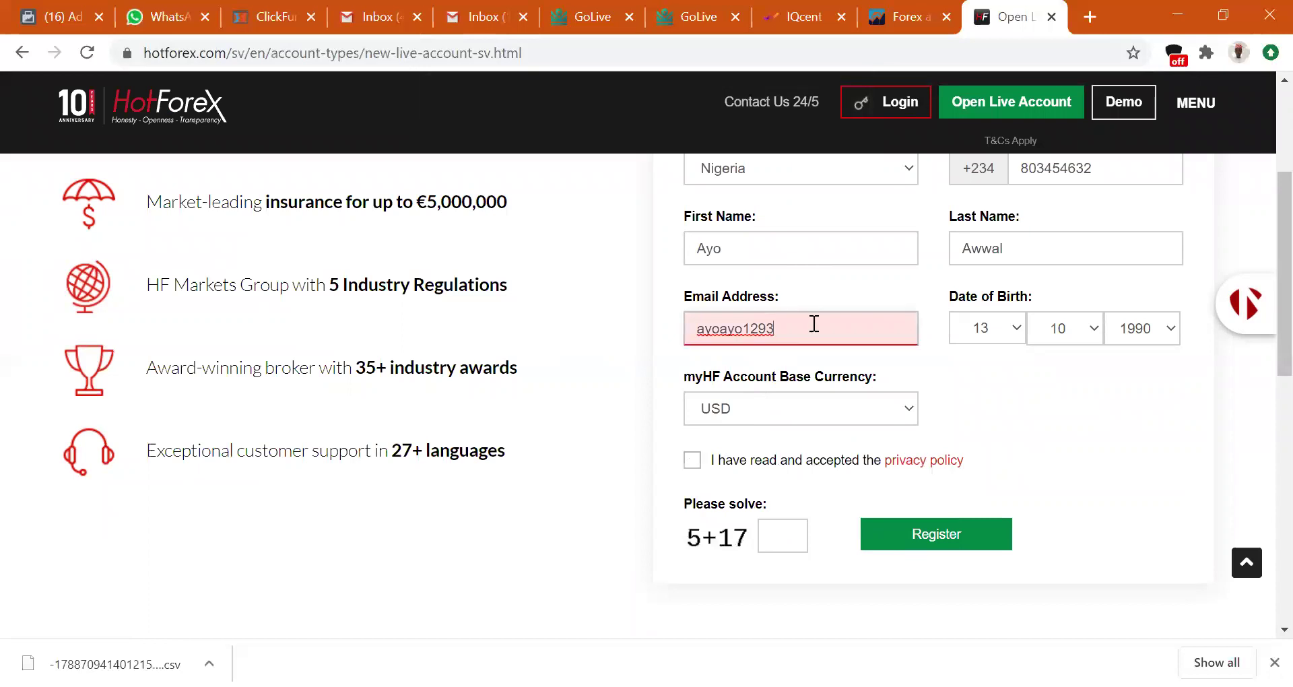
type("@gmail.com")
left_click(692, 461)
left_click(778, 539)
type("22")
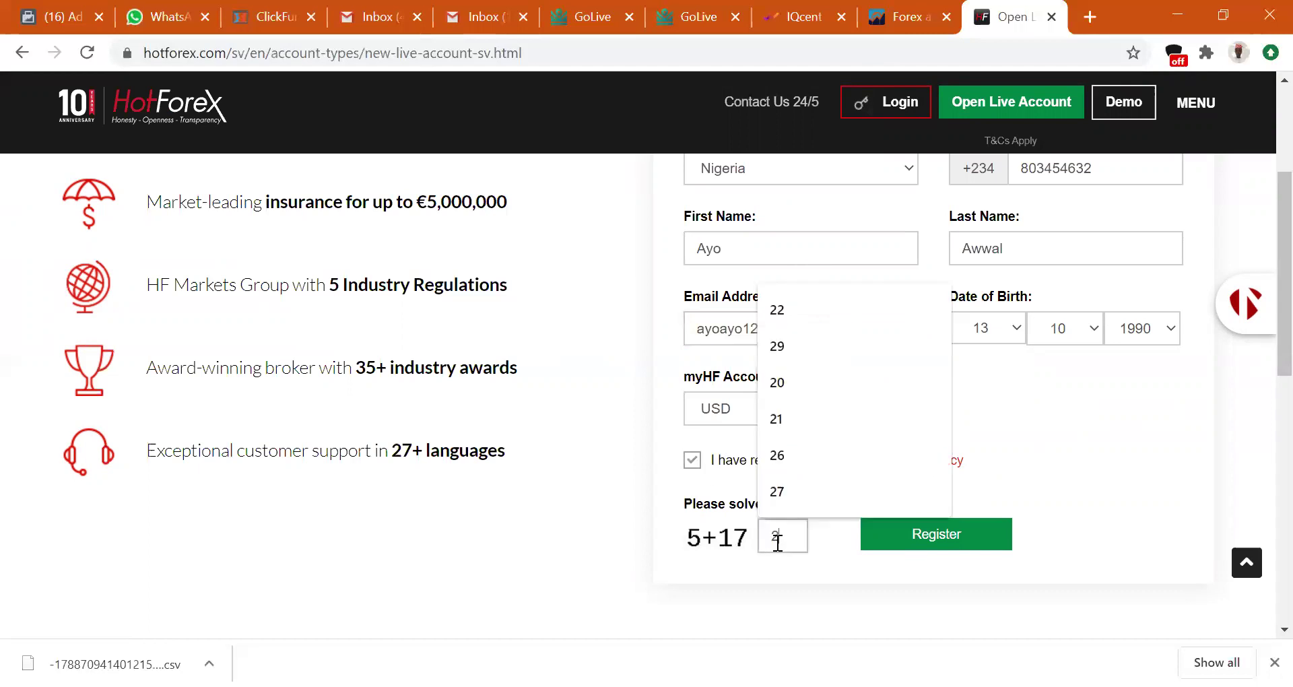
left_click(901, 546)
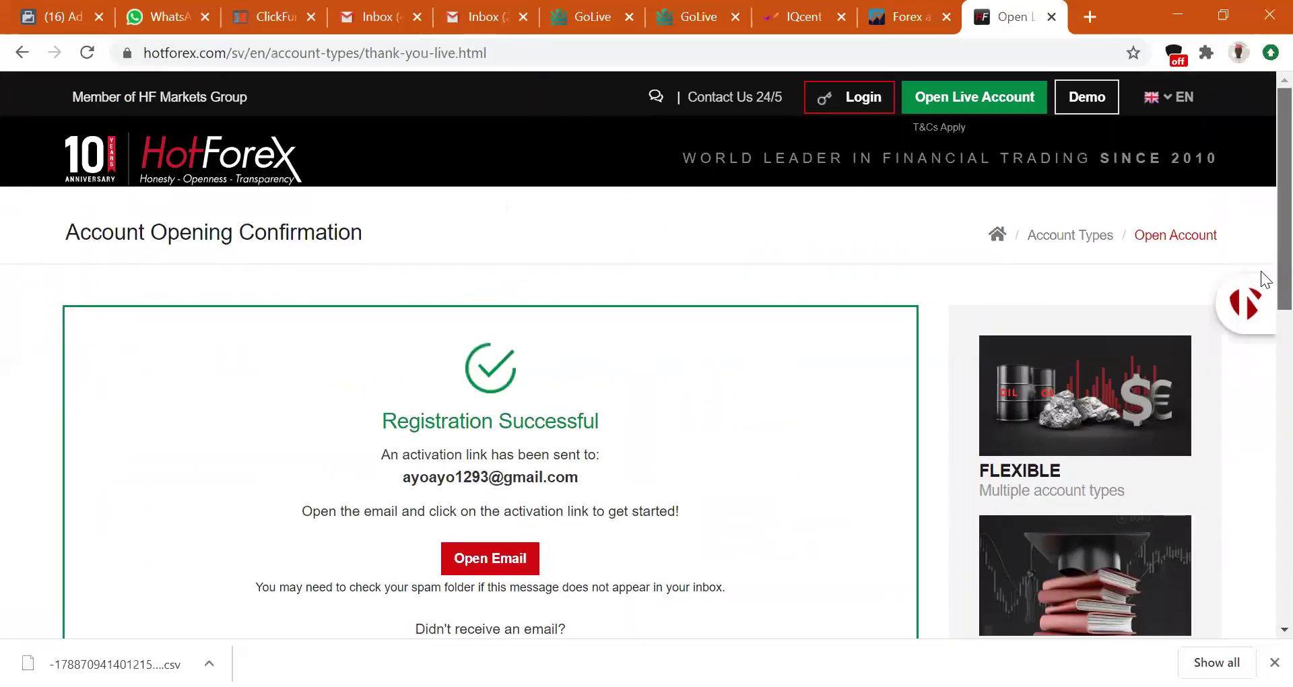
Open the HotForex Registration Activation email in Gmail and follow its Activate Account link.
scroll(1253, 282, "down", 2)
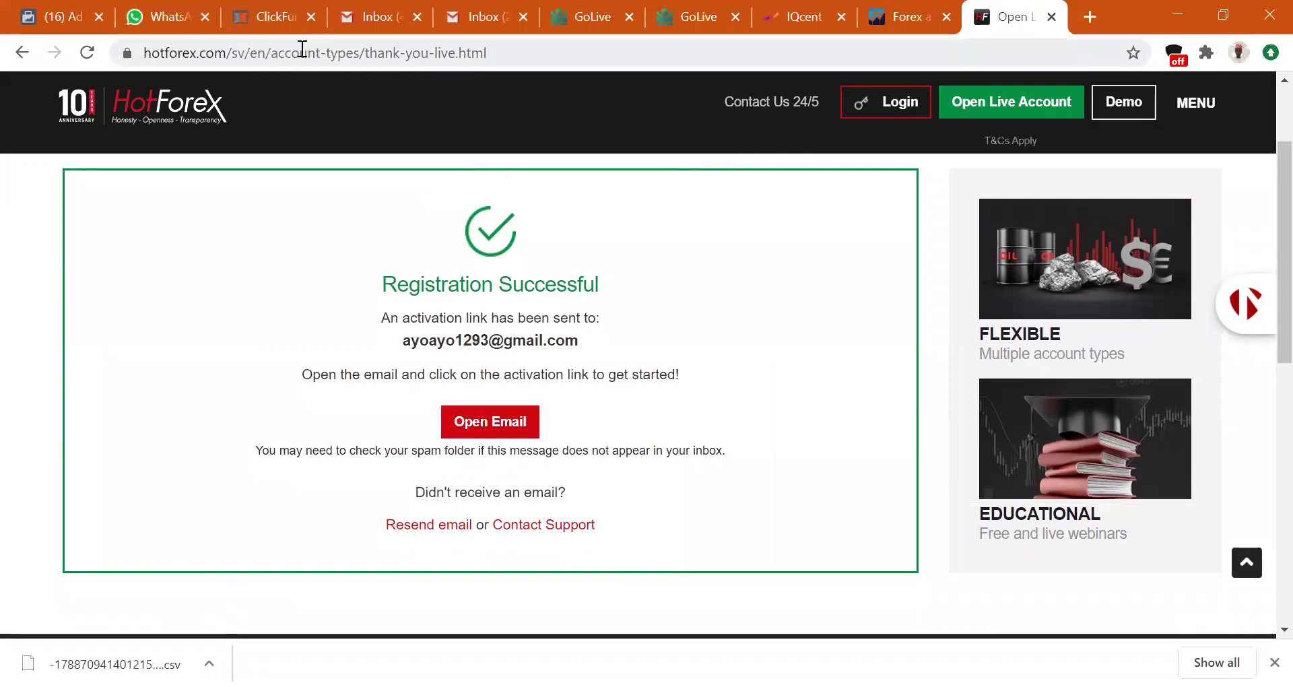
key("ctrl+5")
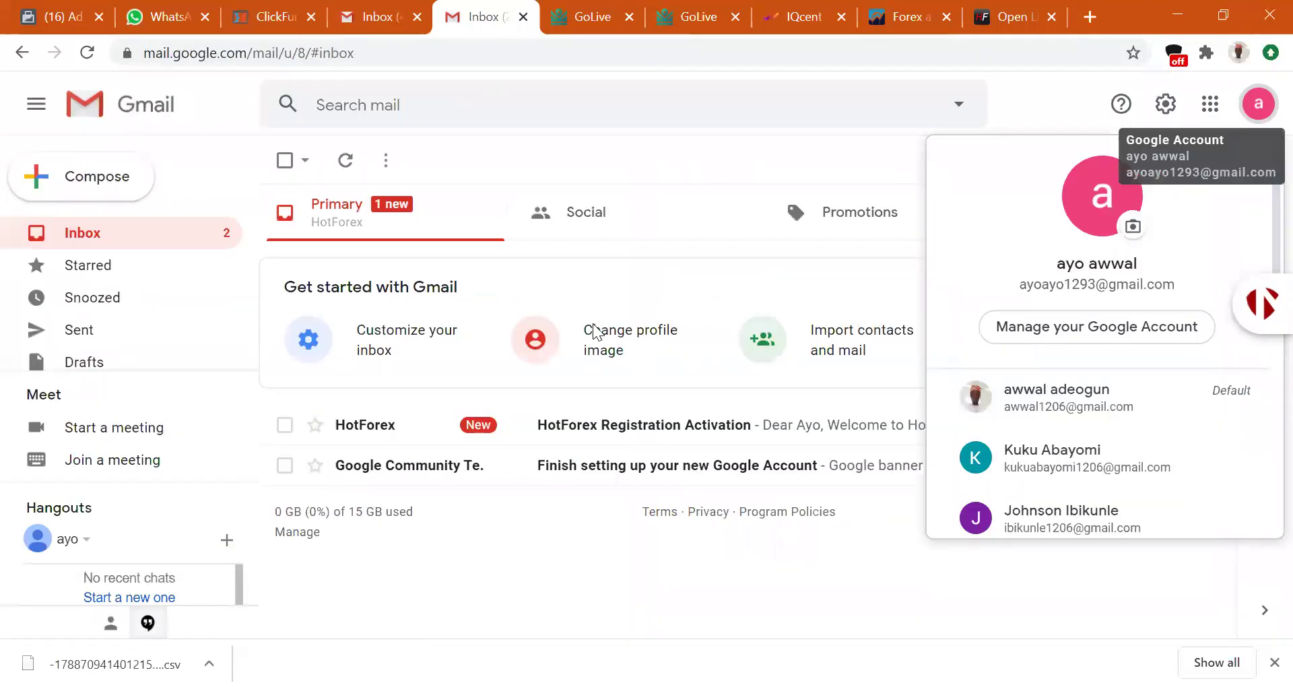
key("Escape")
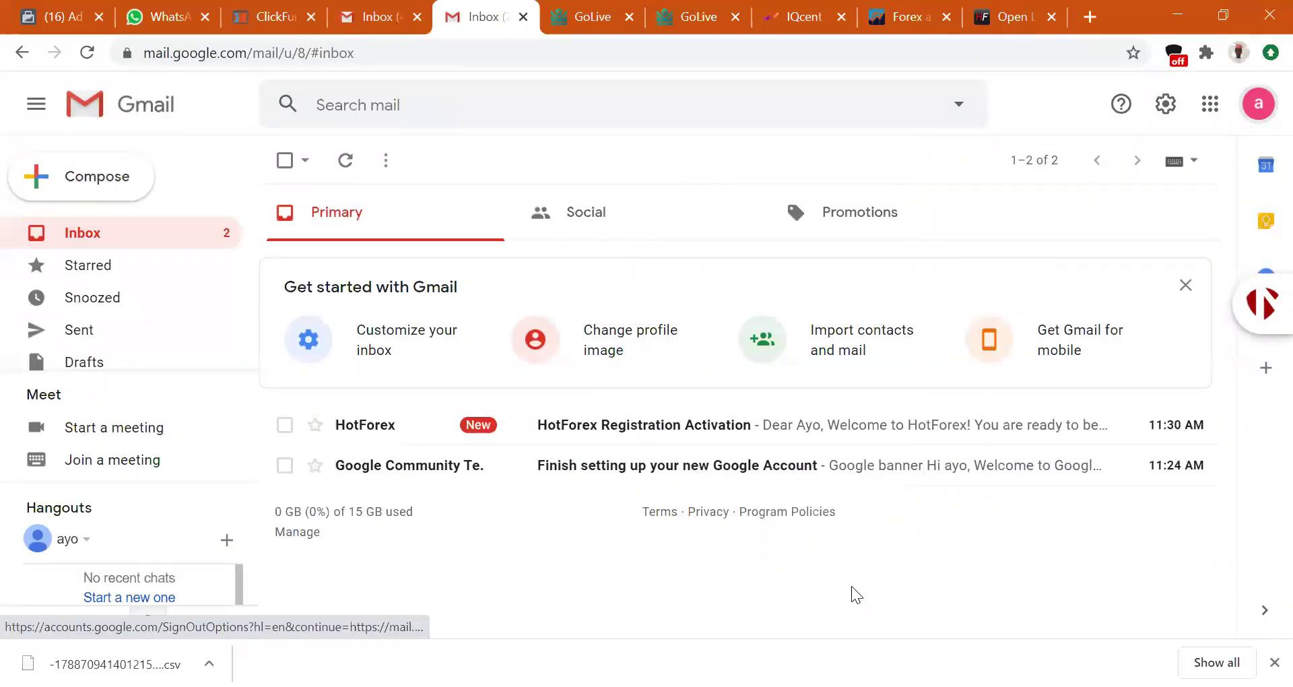
left_click(683, 428)
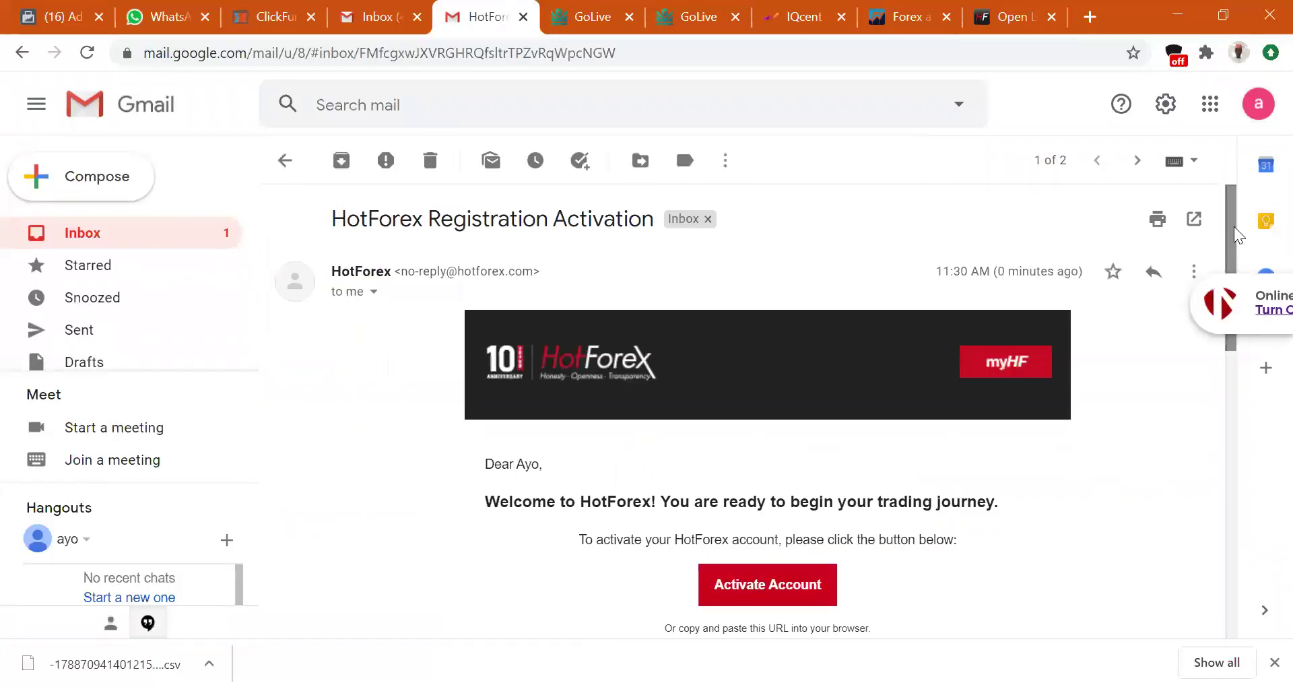
scroll(795, 350, "down", 3)
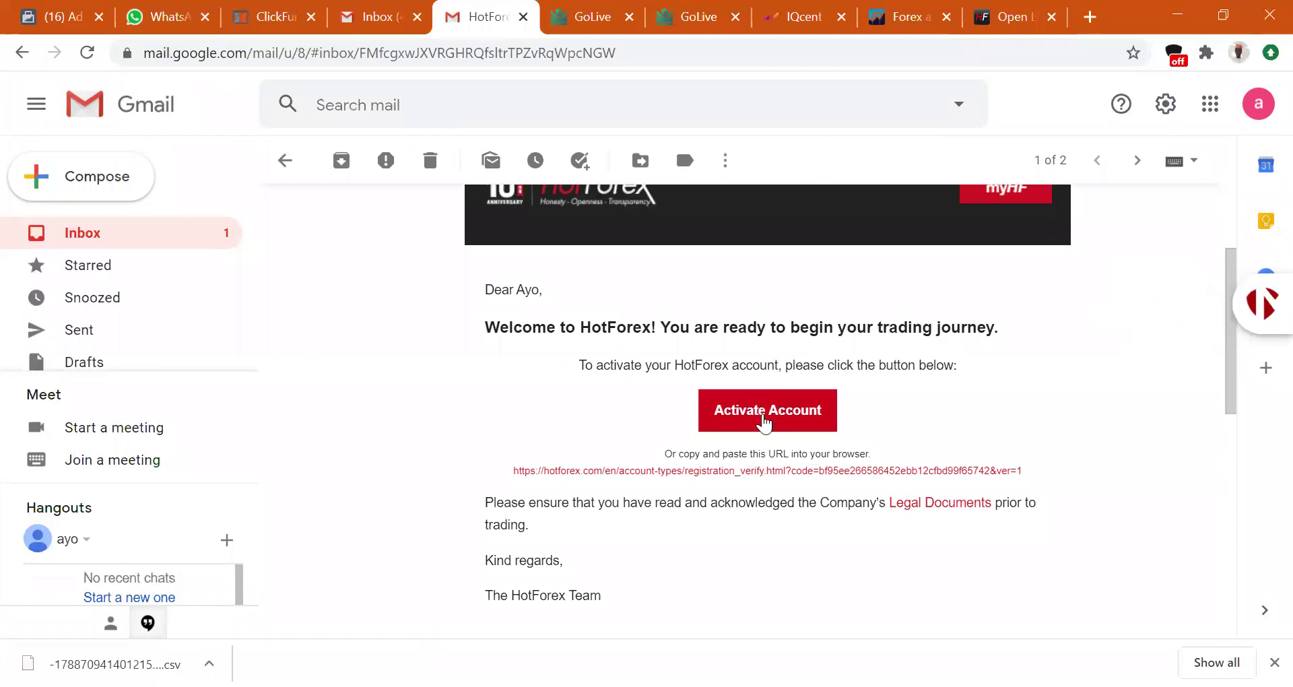
left_click(765, 418)
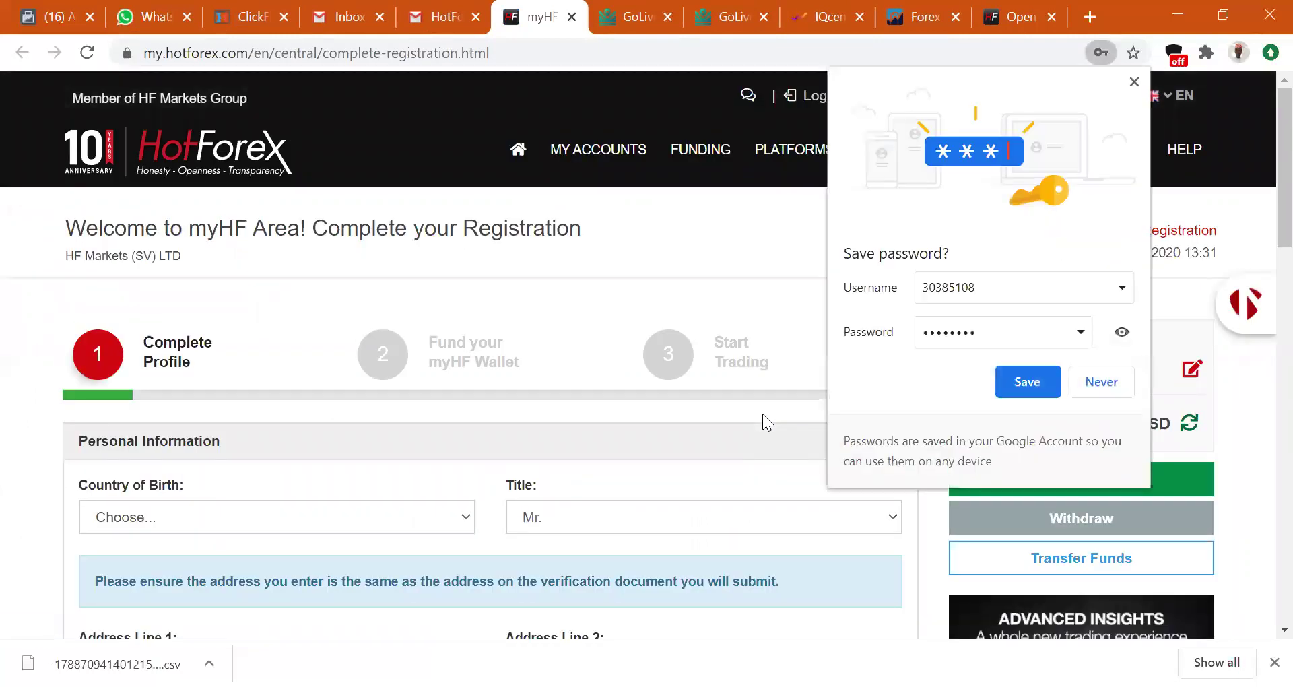
Save the myHF login password in Chrome's password prompt.
left_click(1026, 382)
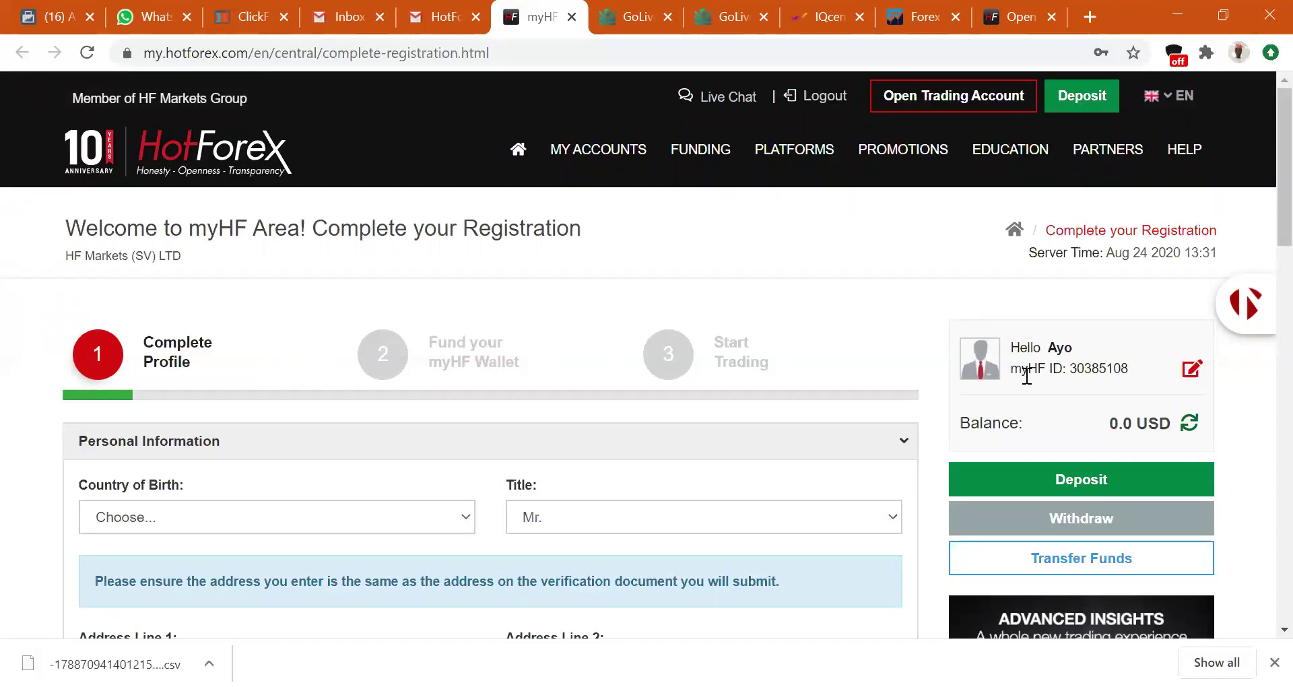
Choose Nigeria as the country of birth.
scroll(1266, 229, "down", 1)
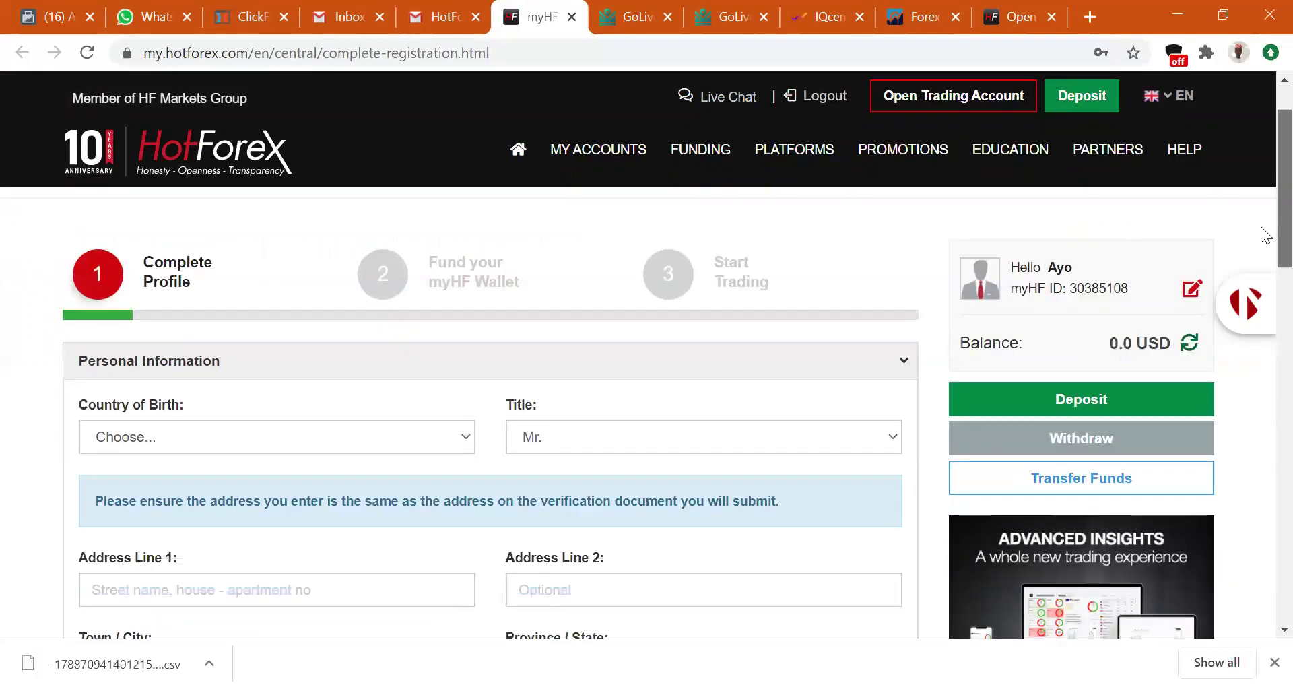
scroll(1266, 235, "down", 2)
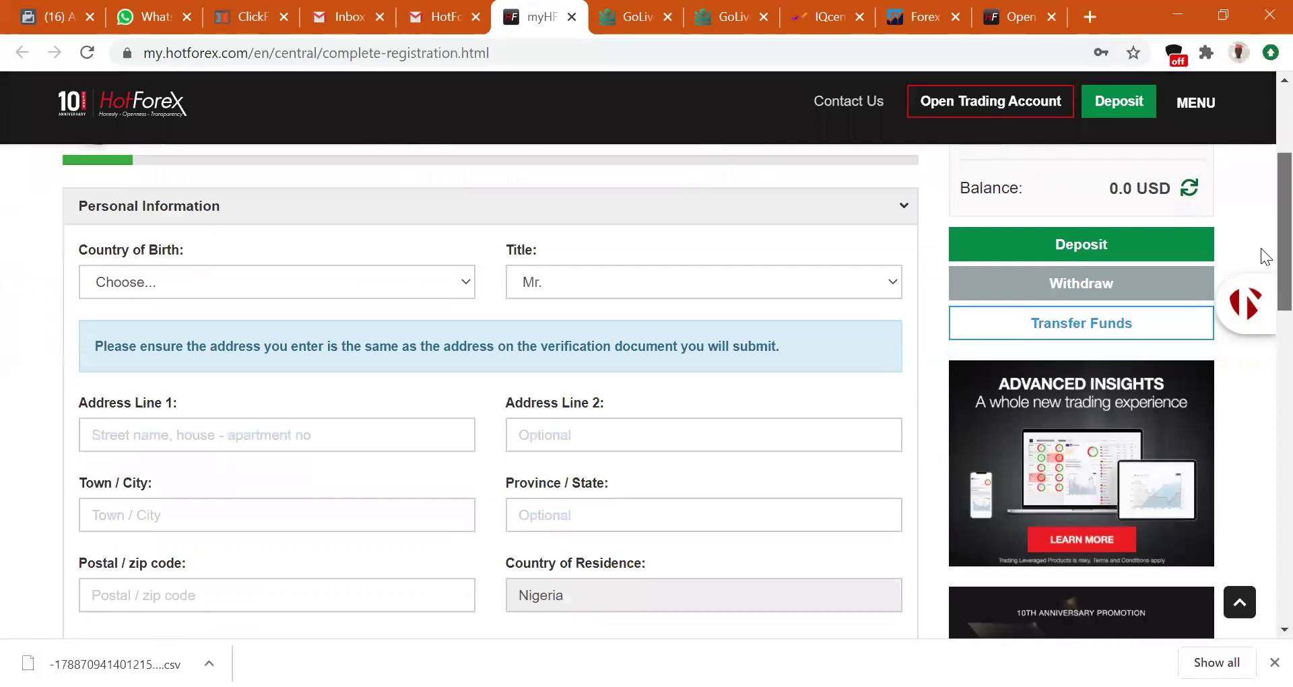
left_click(388, 271)
type("n")
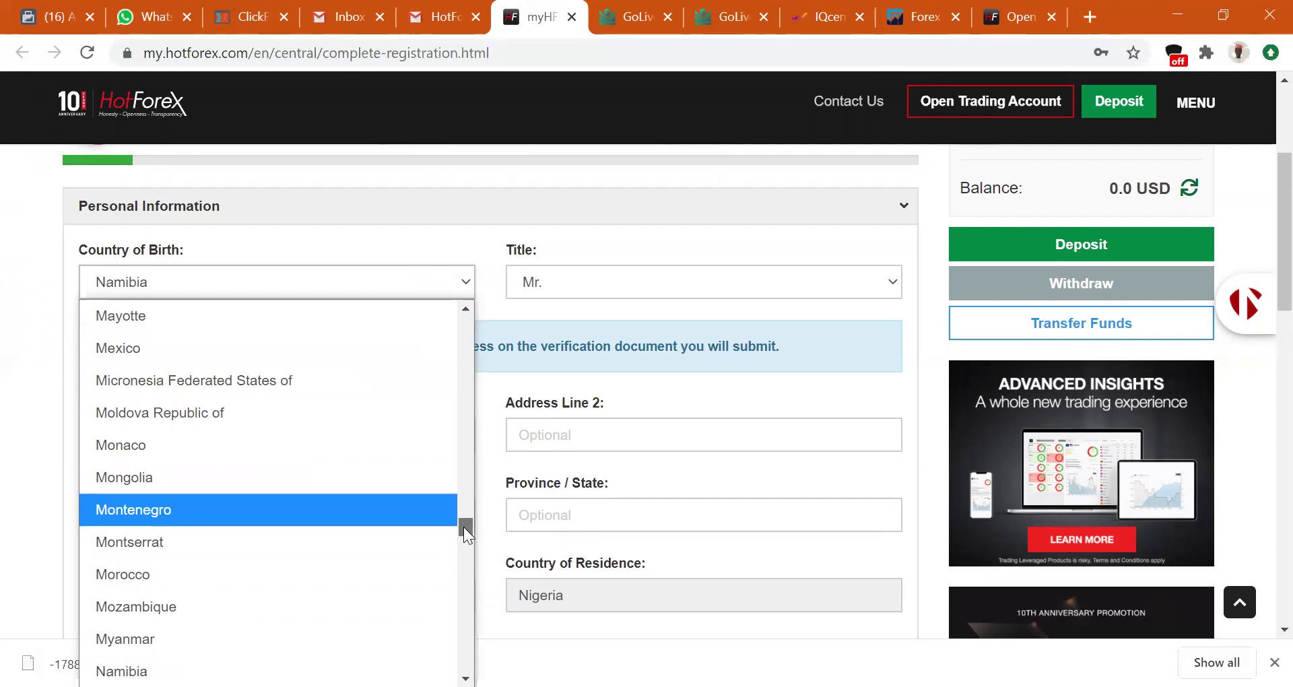
scroll(463, 527, "down", 3)
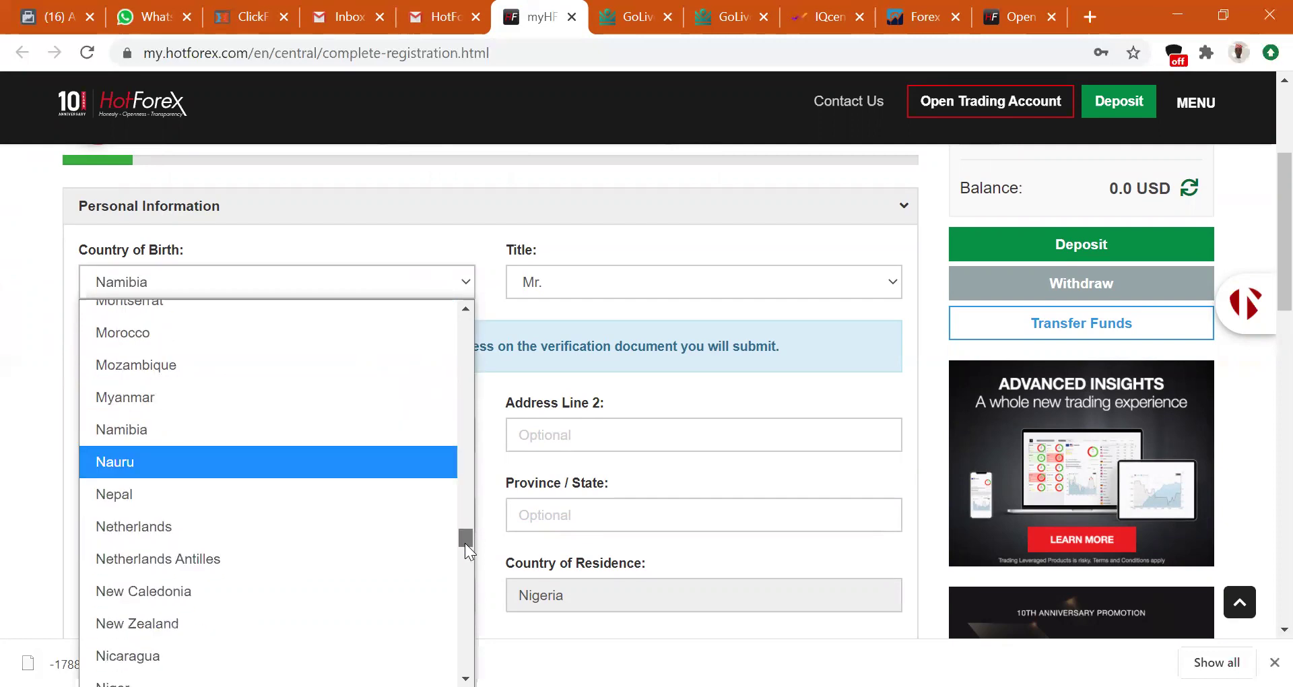
scroll(465, 543, "down", 2)
left_click(250, 614)
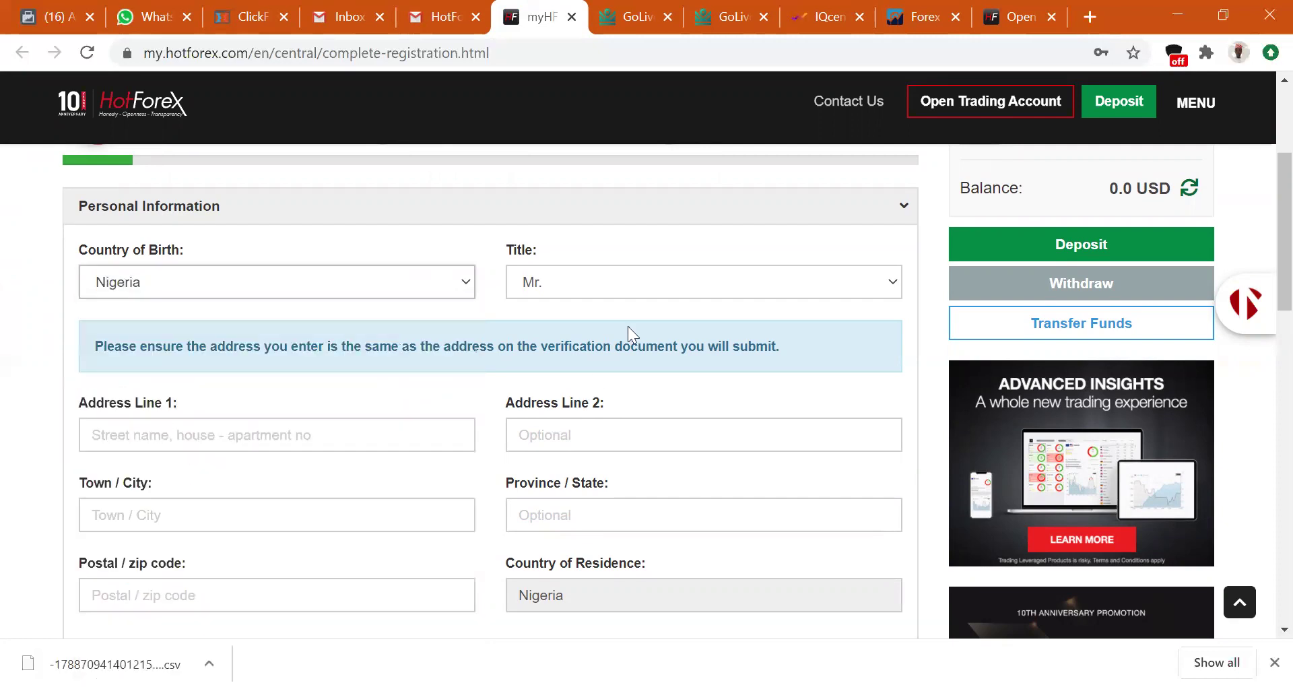
Enter the street address in Address Line 1 and the town in Town/City.
left_click(318, 435)
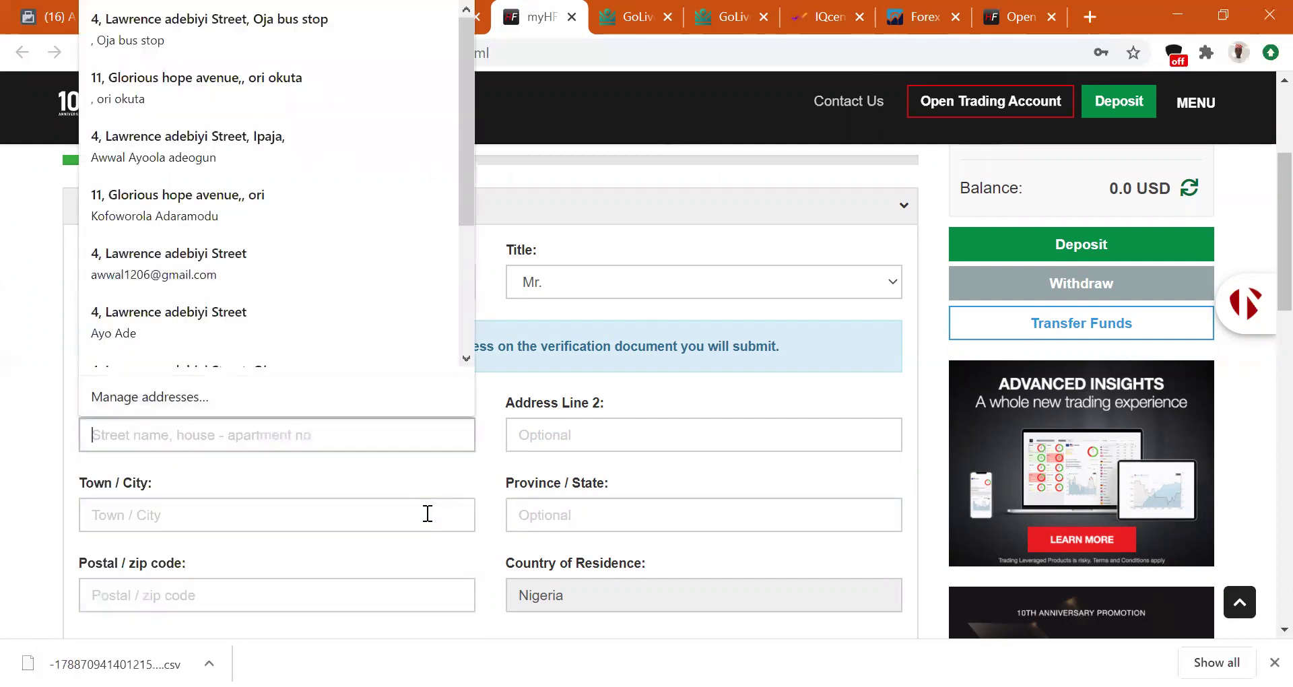
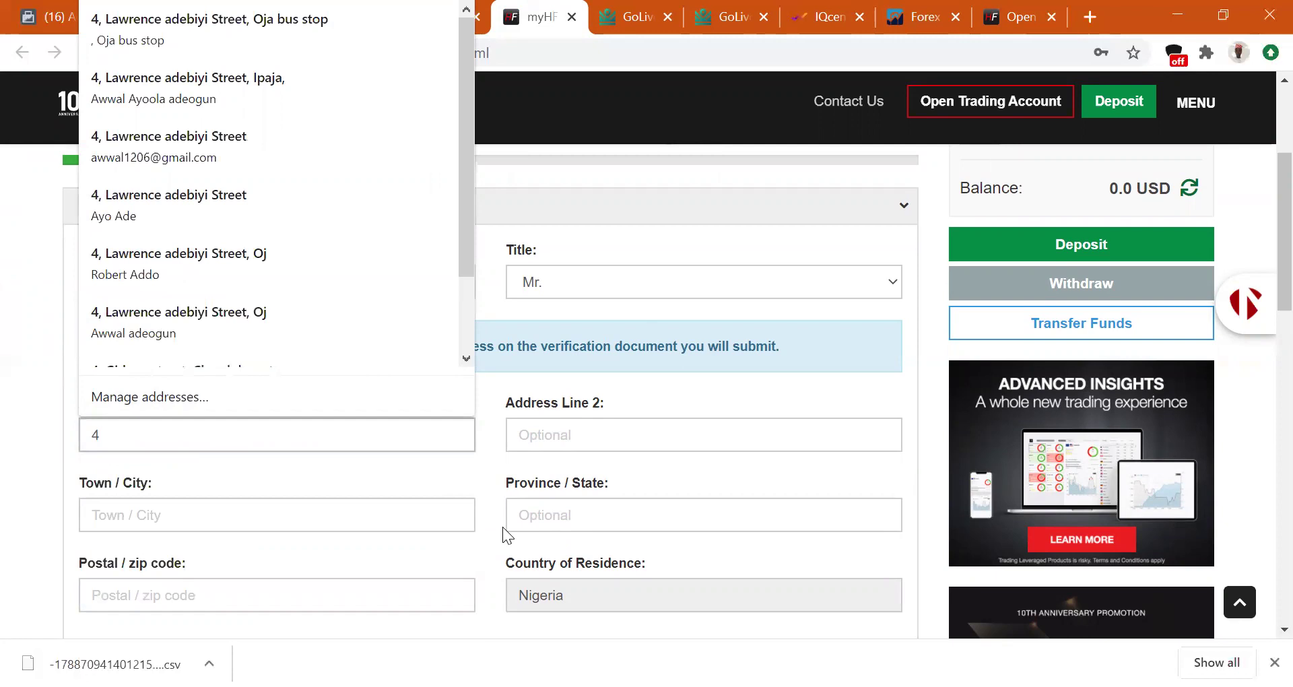
key("BackSpace")
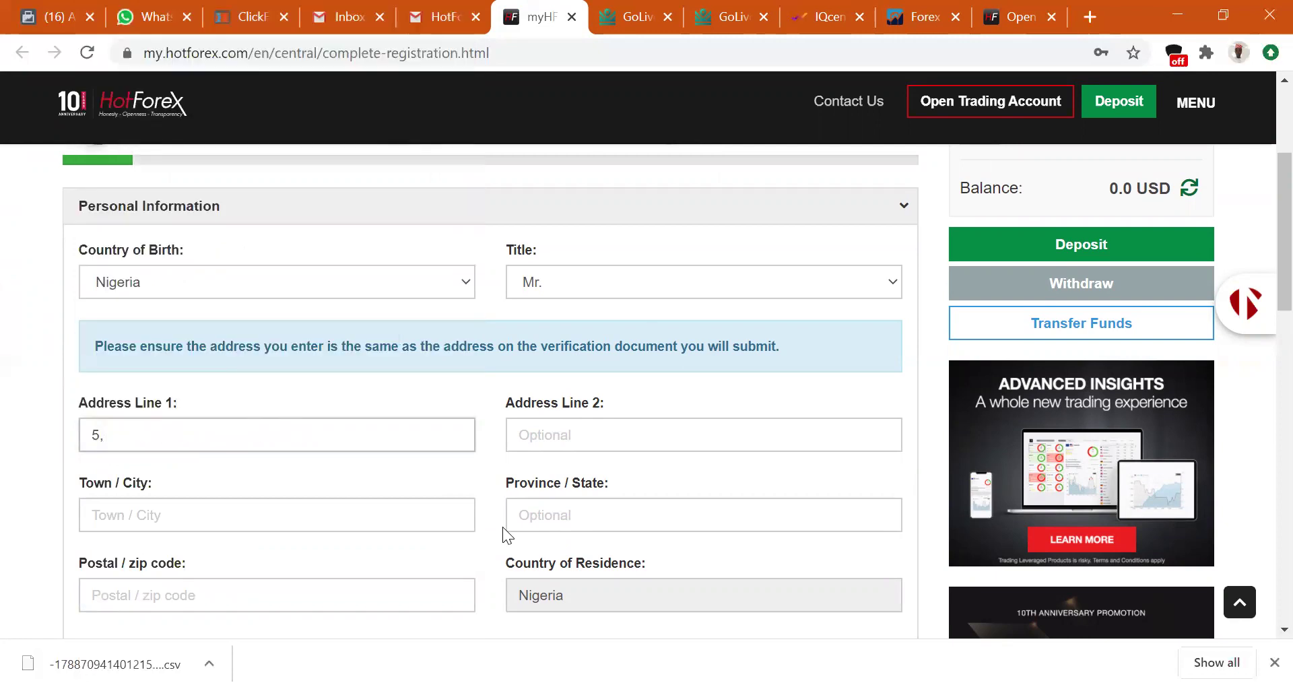
key("BackSpace")
key("BackSpace")
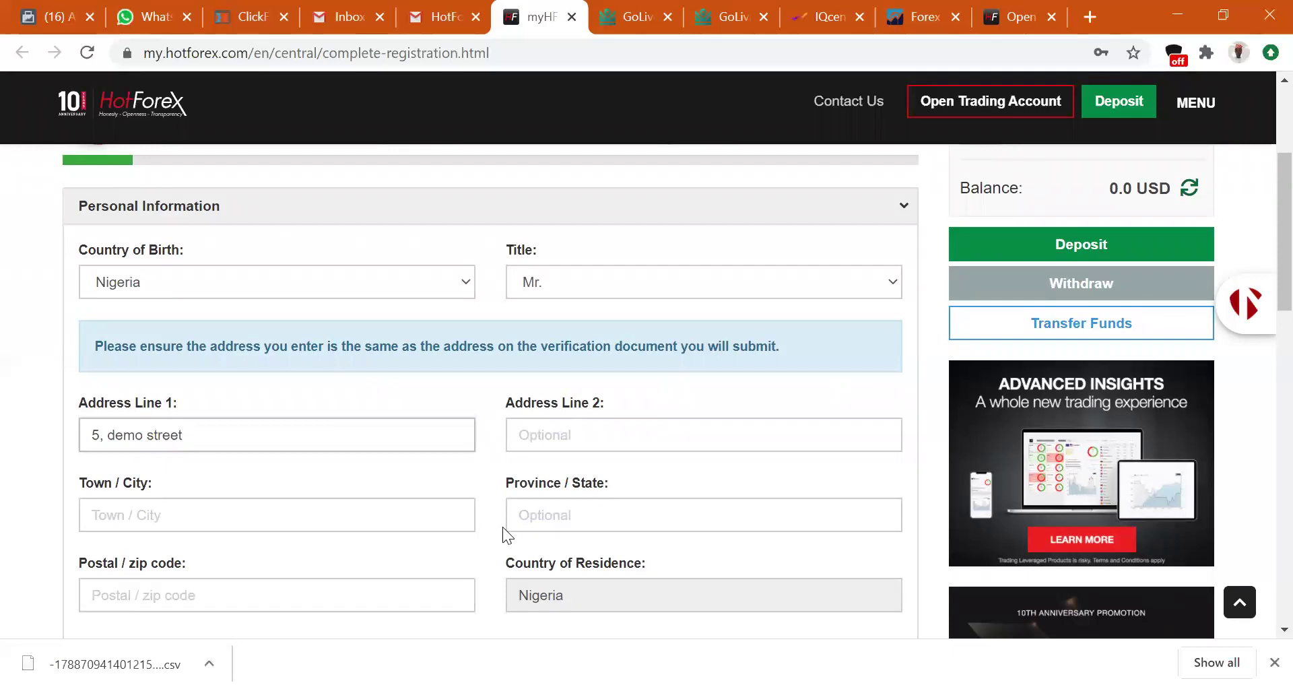
left_click(317, 512)
type("ipoaja")
key("BackSpace")
key("BackSpace")
key("BackSpace")
type("aja")
key("BackSpace")
key("BackSpace")
key("BackSpace")
key("BackSpace")
type("aja")
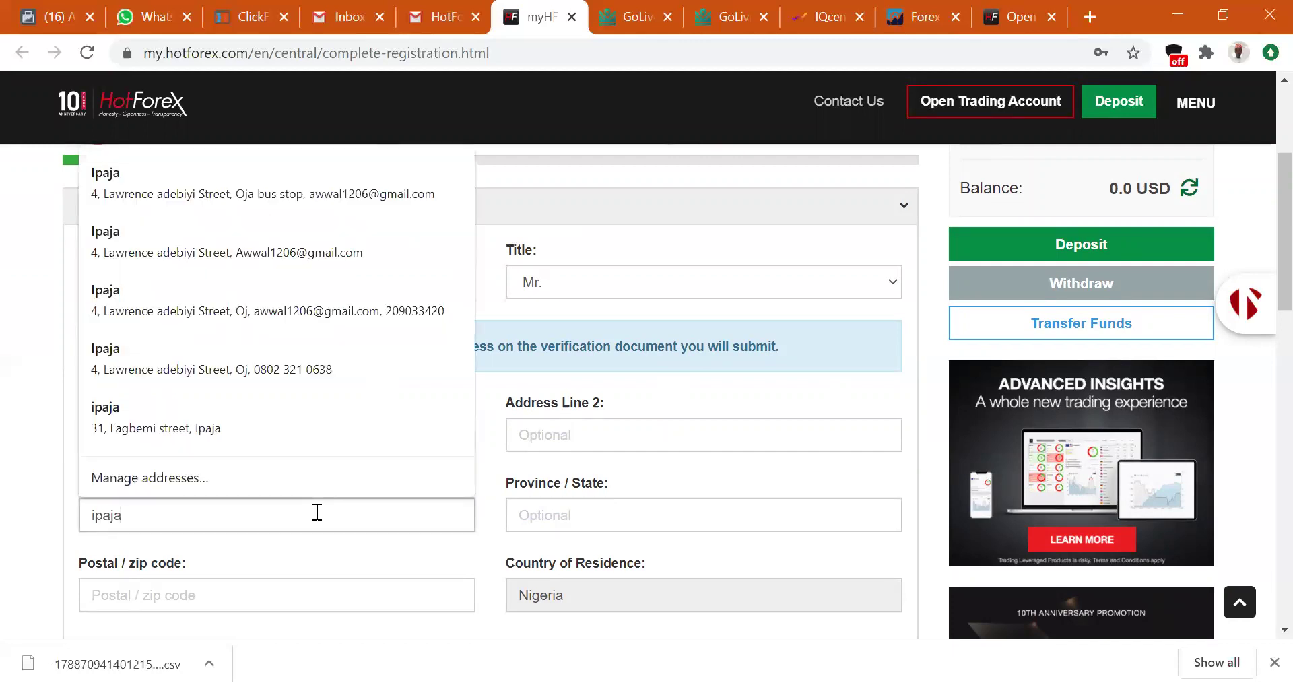
Fill in the province/state and postal code fields, then scroll to Save and Continue.
left_click(566, 515)
type("lagos")
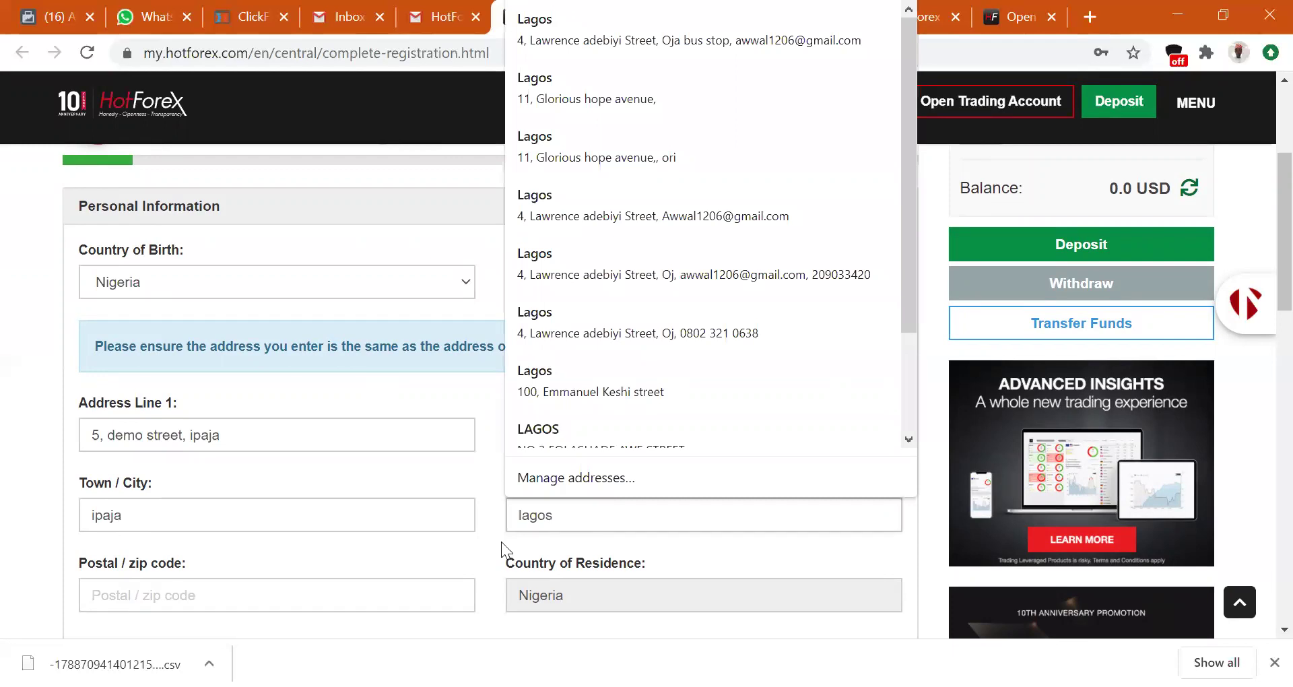
left_click(436, 602)
type("23401")
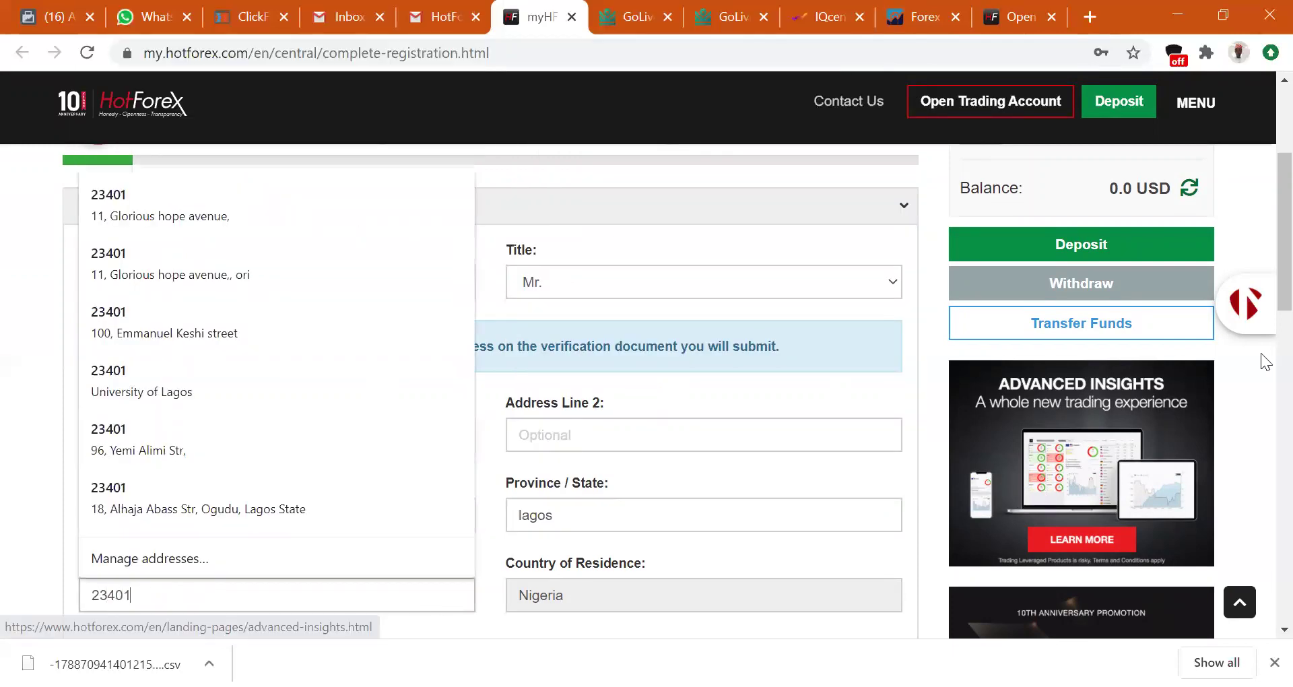
scroll(1261, 317, "down", 2)
left_click(632, 516)
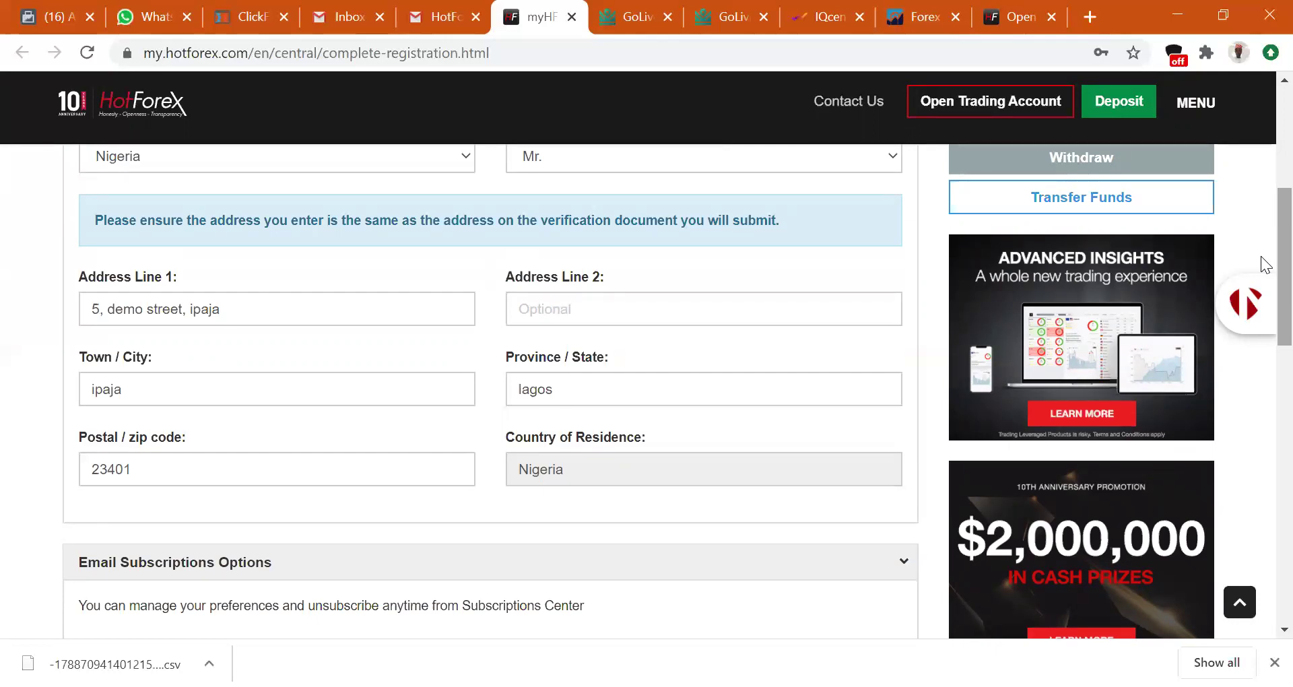
scroll(1263, 296, "down", 2)
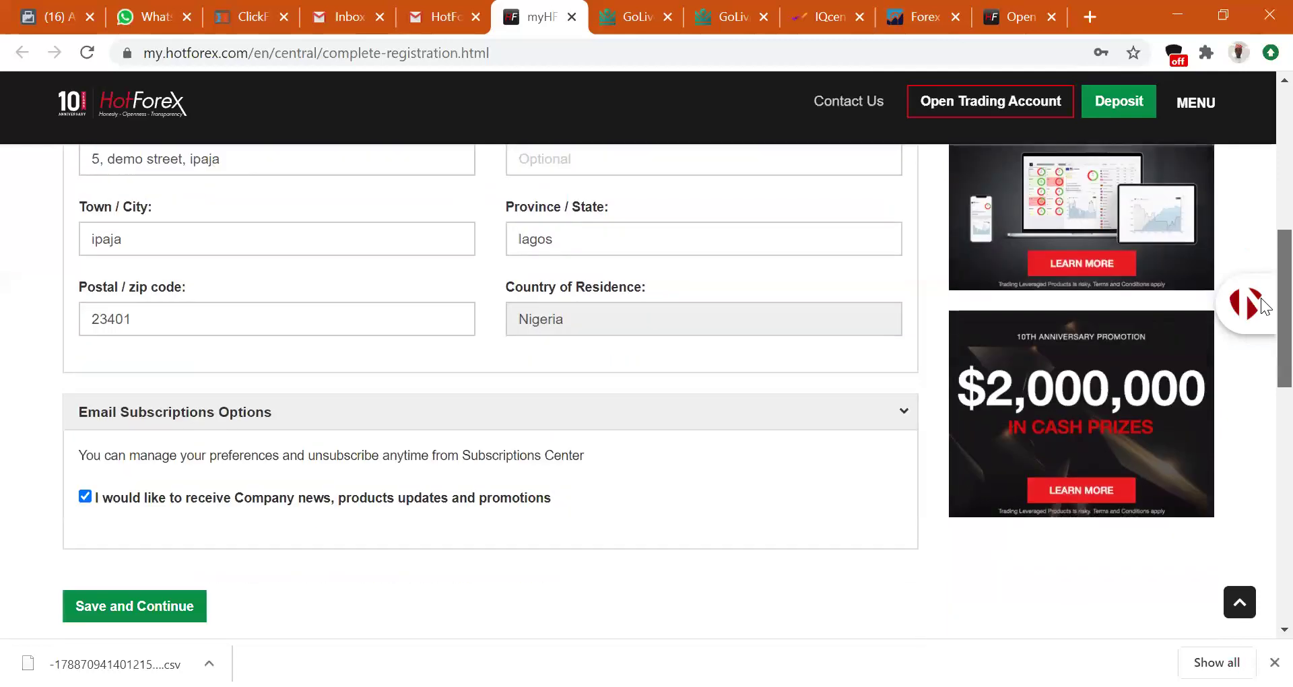
scroll(1263, 307, "down", 1)
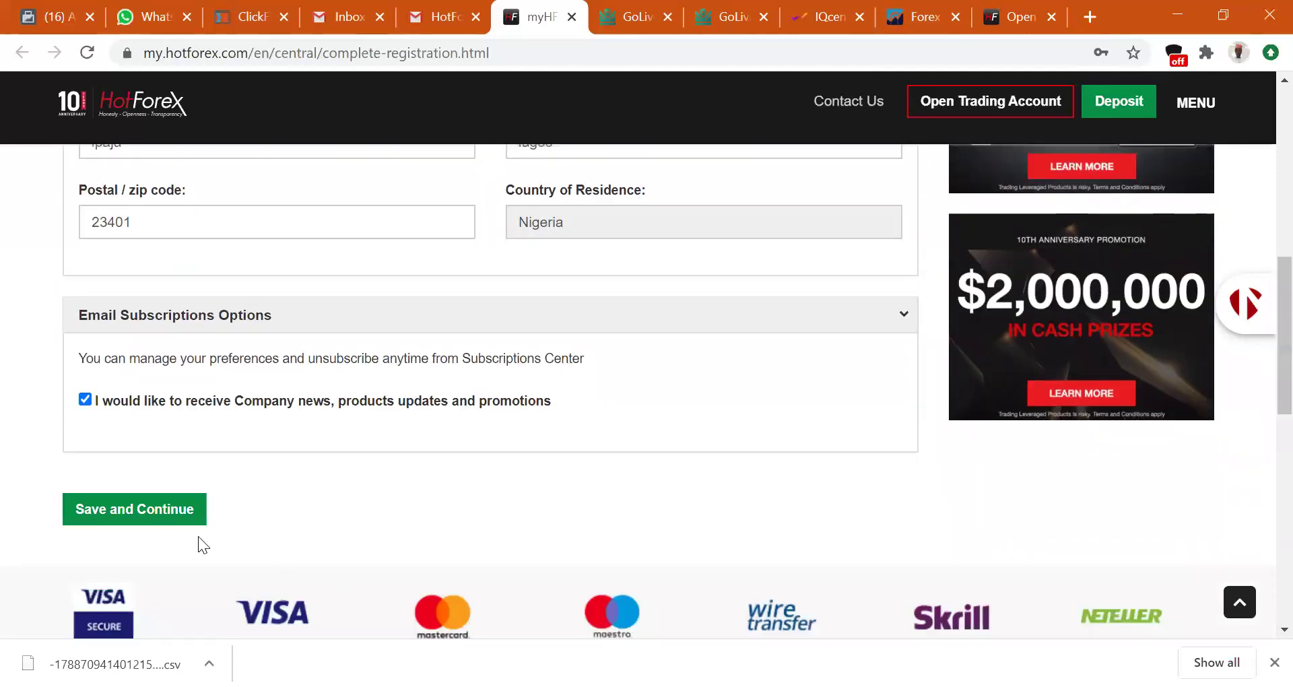
Save personal details, then set net worth 10,000-50,000 USD, Undergraduate, Self-employed, Savings.
left_click(157, 517)
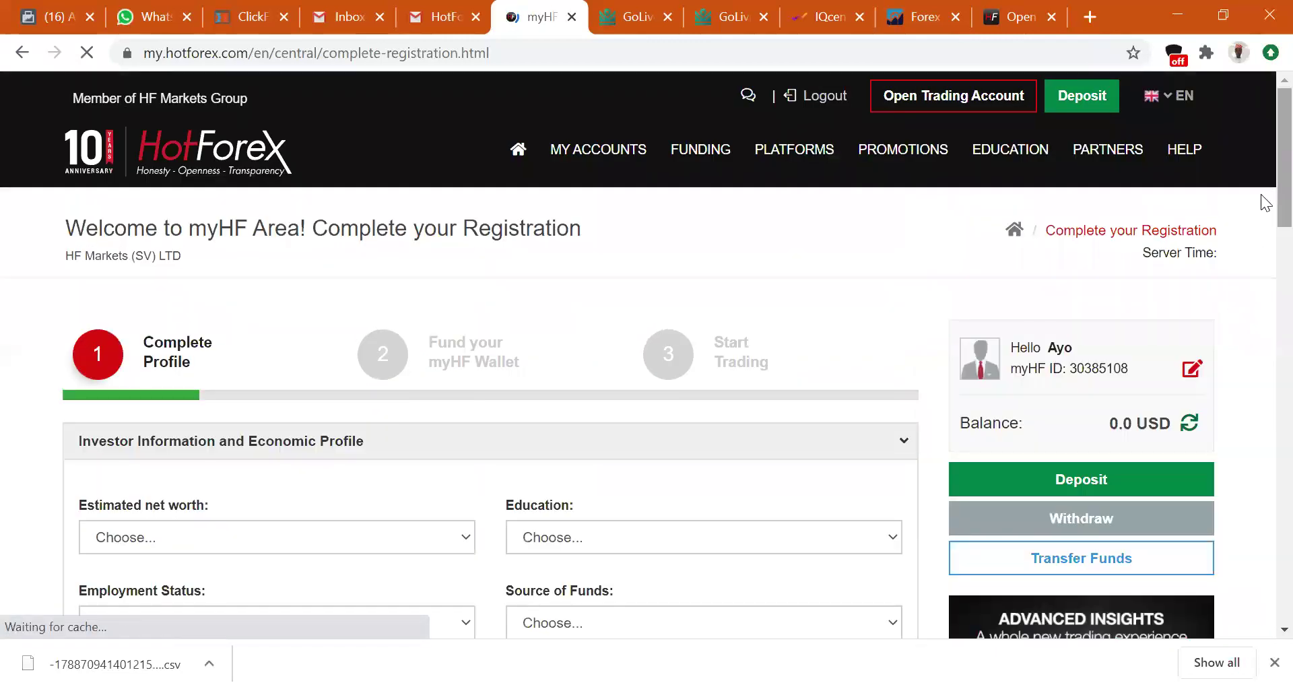
scroll(242, 370, "down", 3)
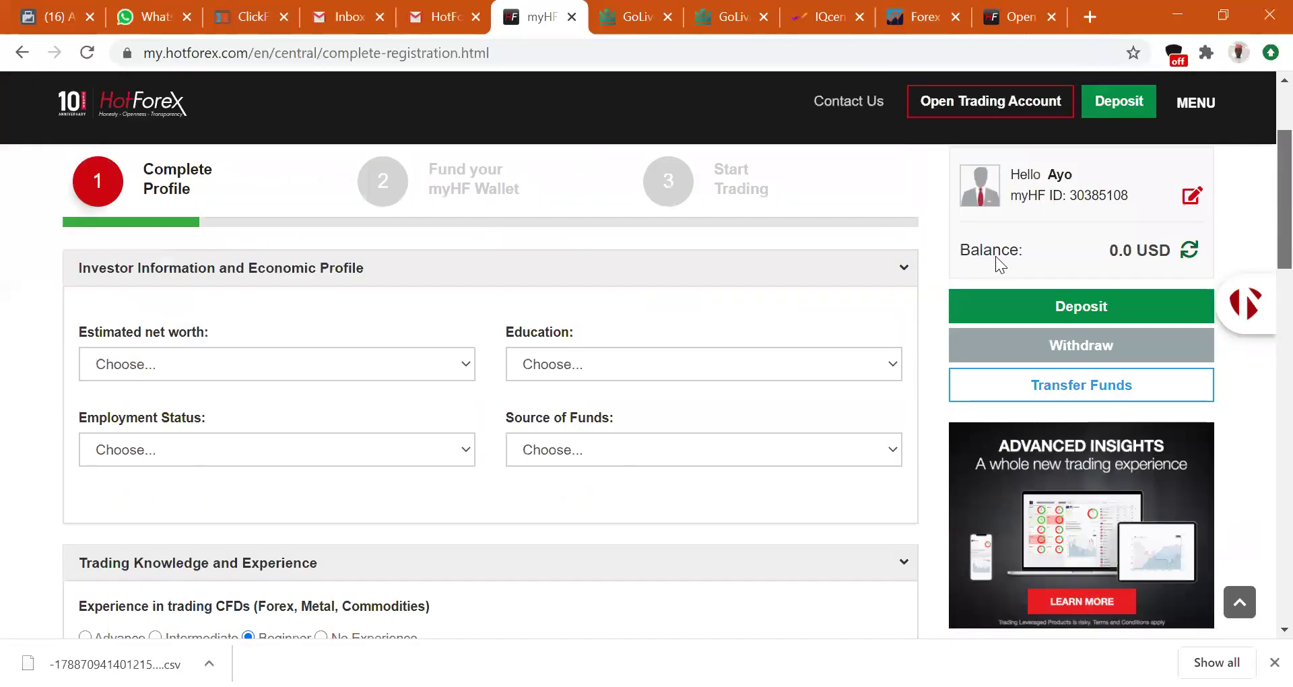
left_click(241, 371)
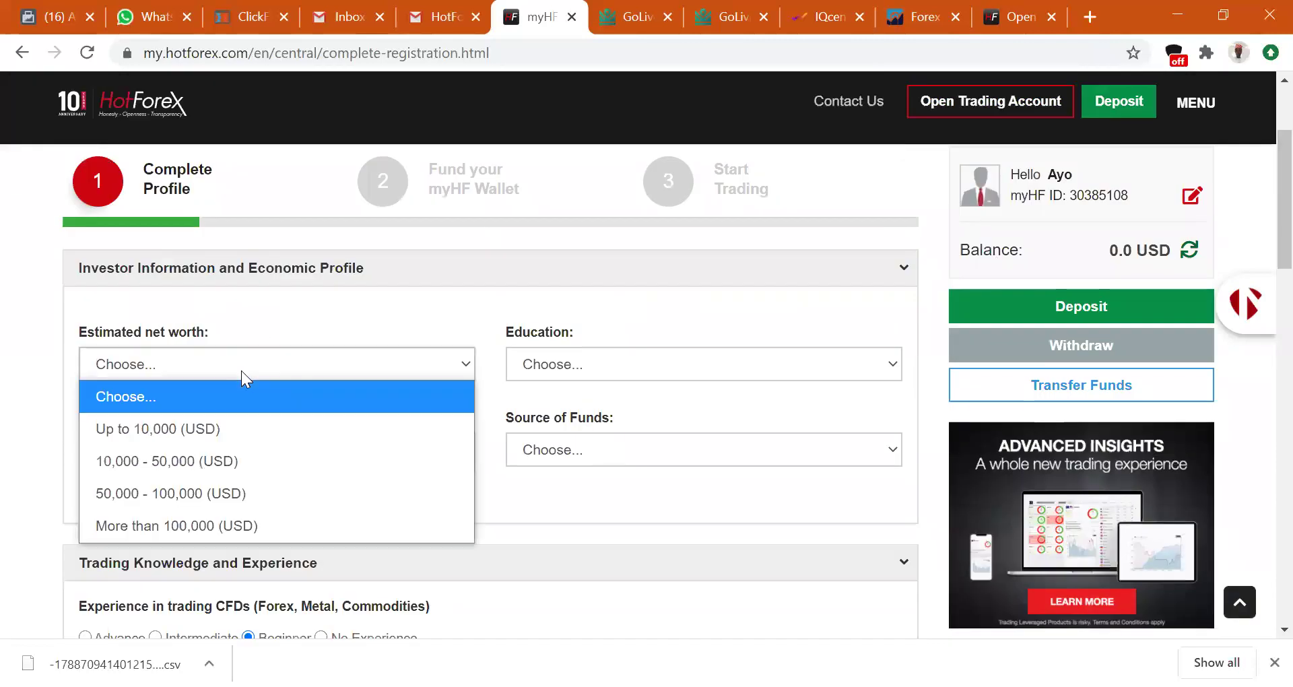
left_click(256, 453)
left_click(588, 373)
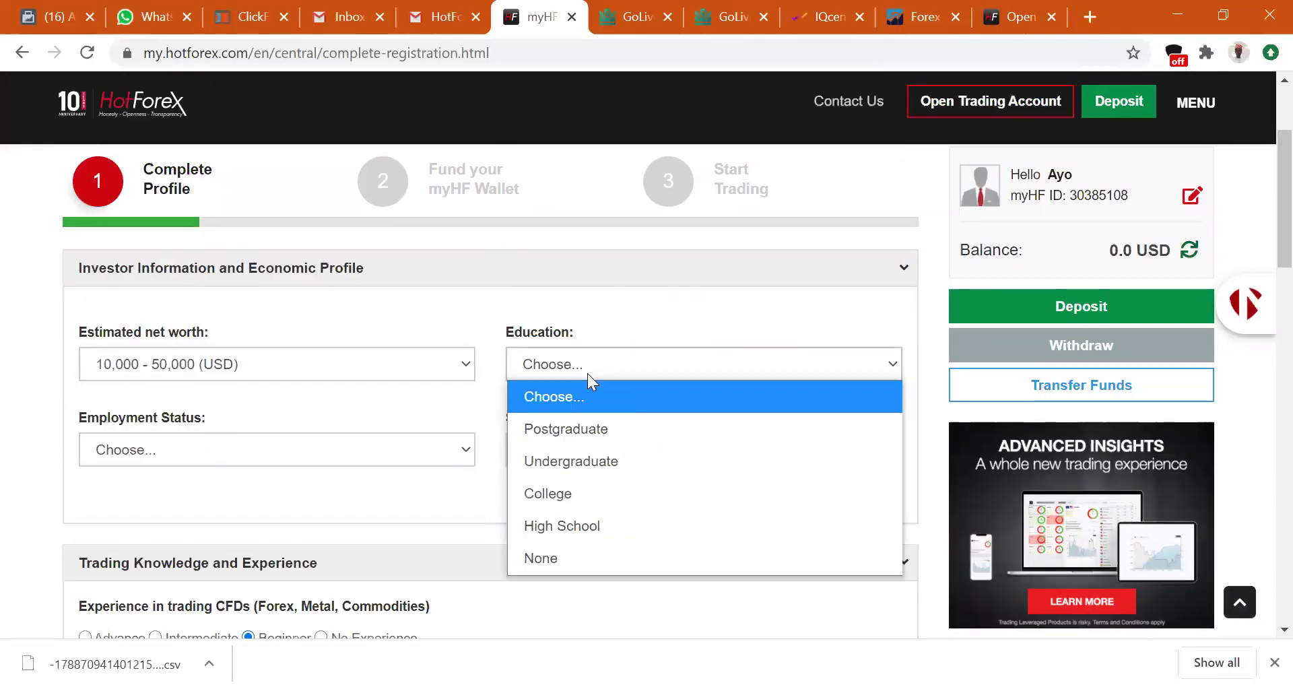
left_click(624, 461)
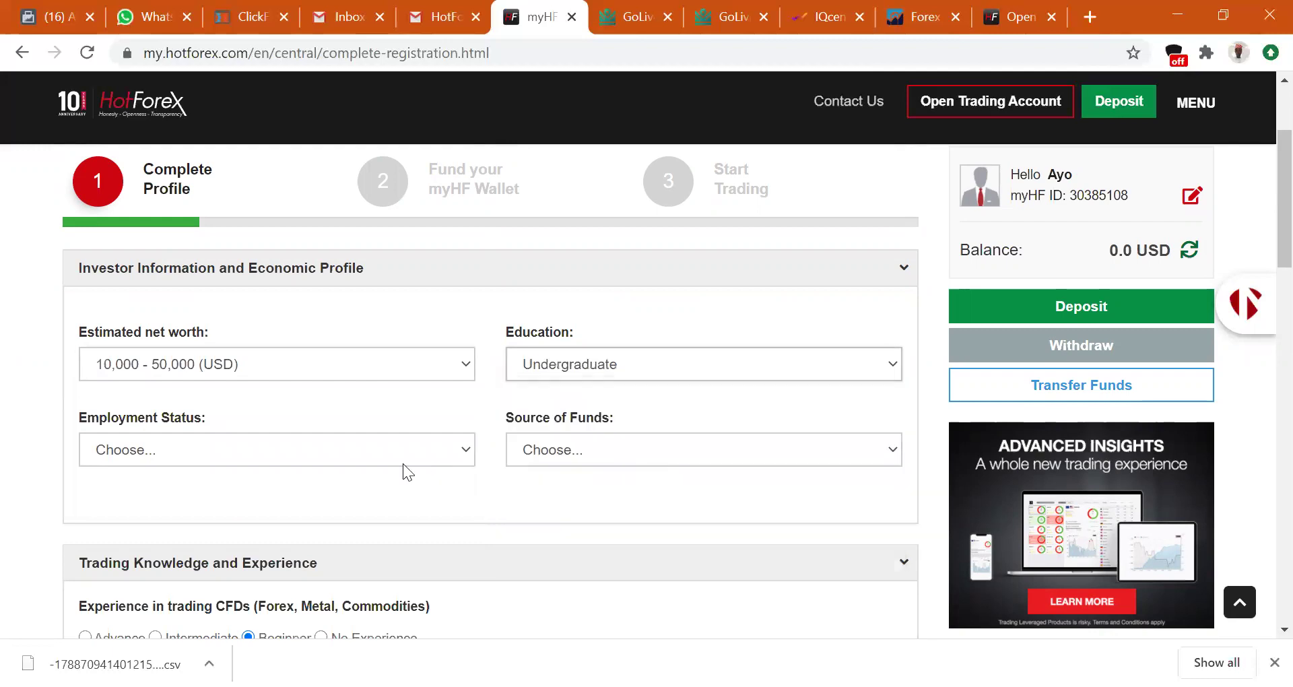
left_click(386, 447)
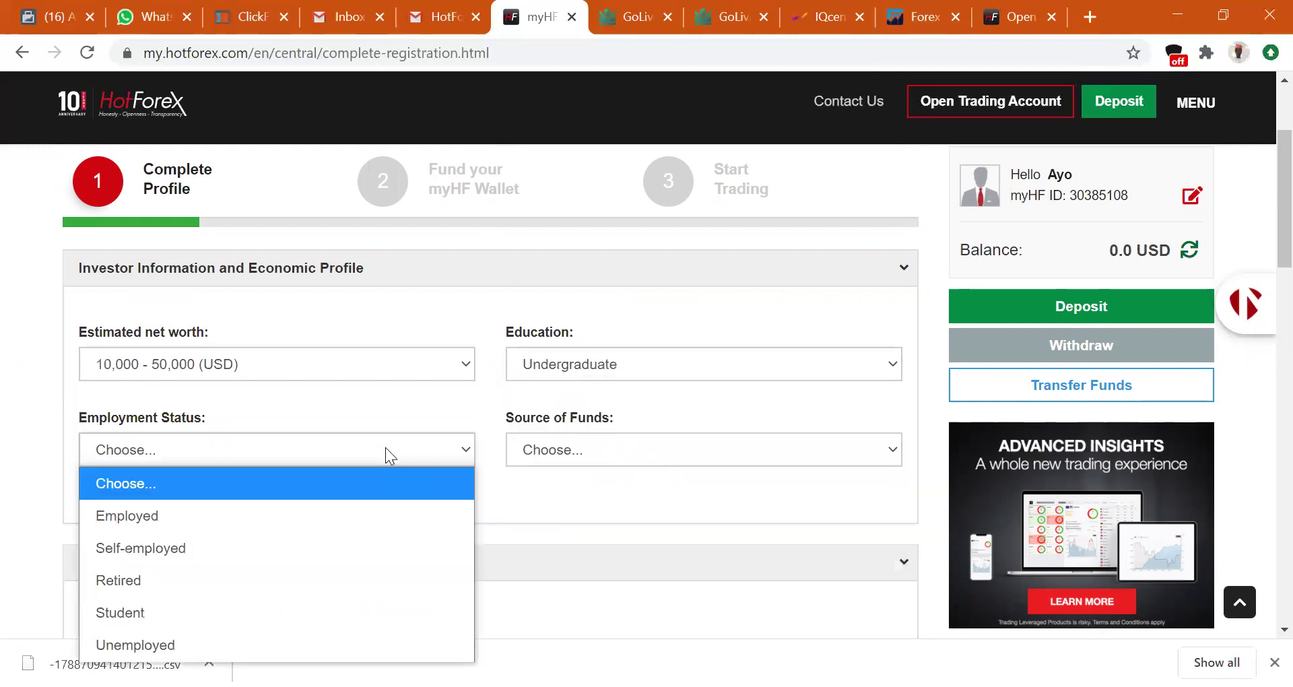
left_click(357, 547)
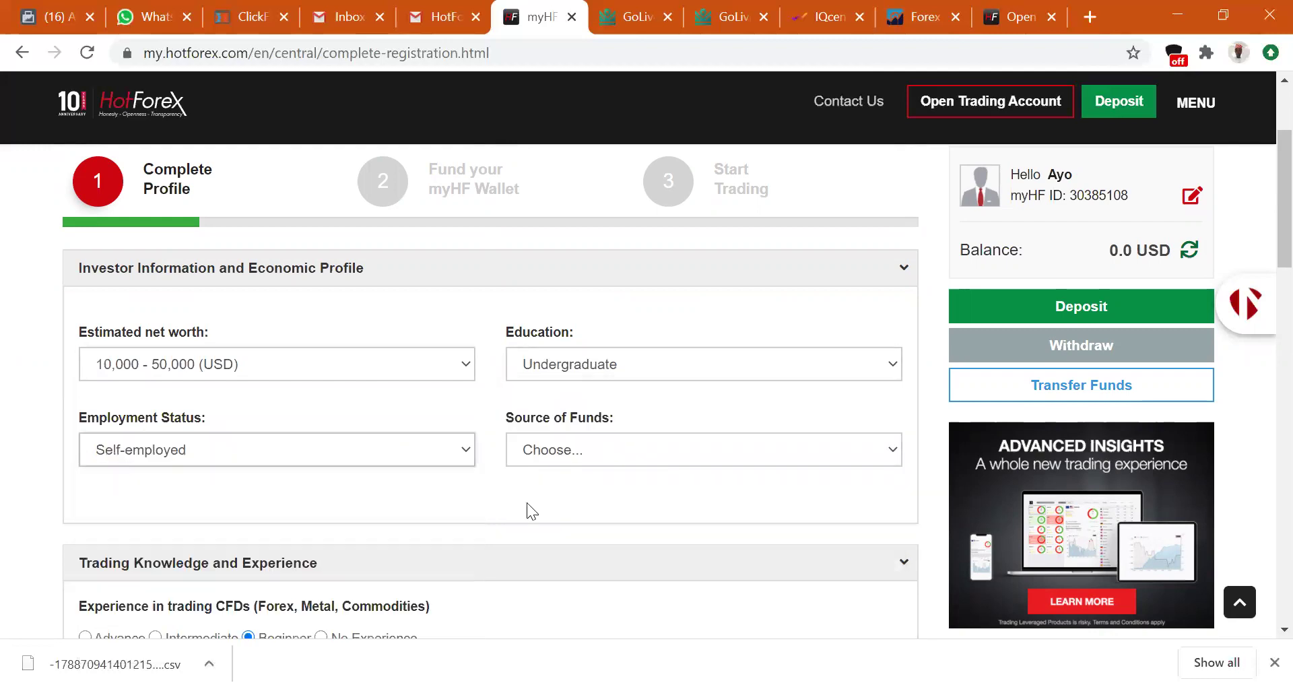
left_click(617, 448)
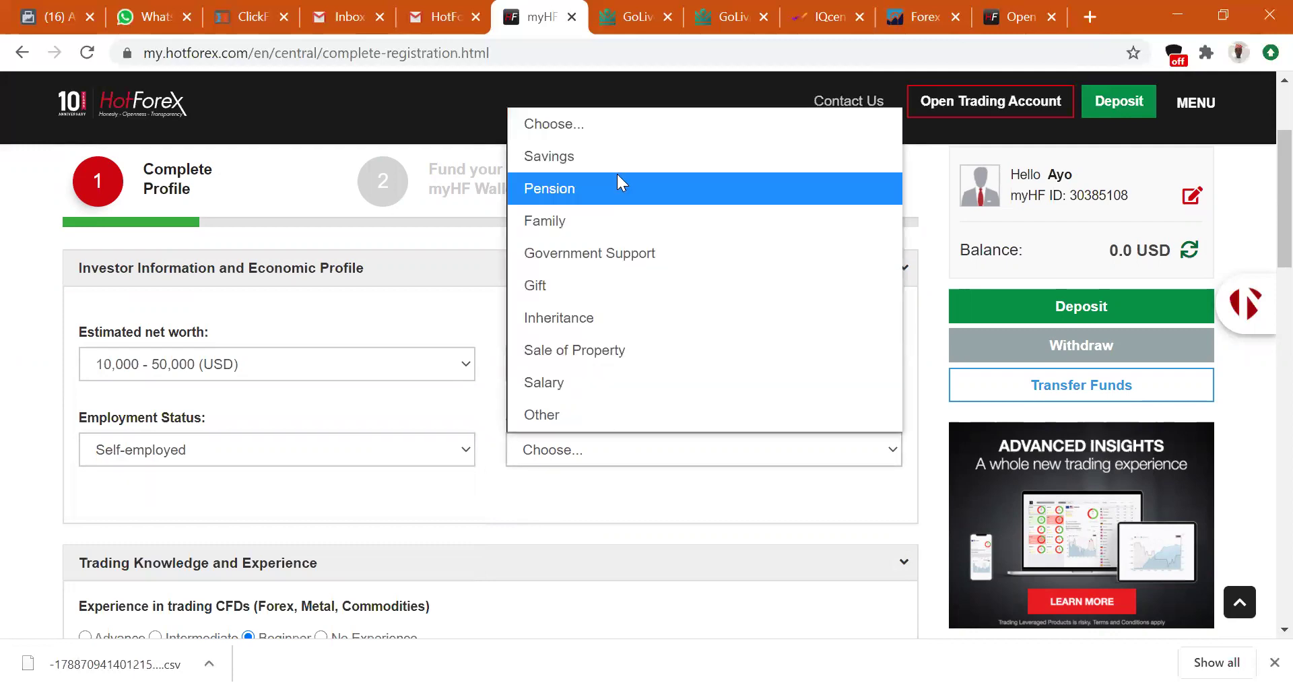
left_click(611, 154)
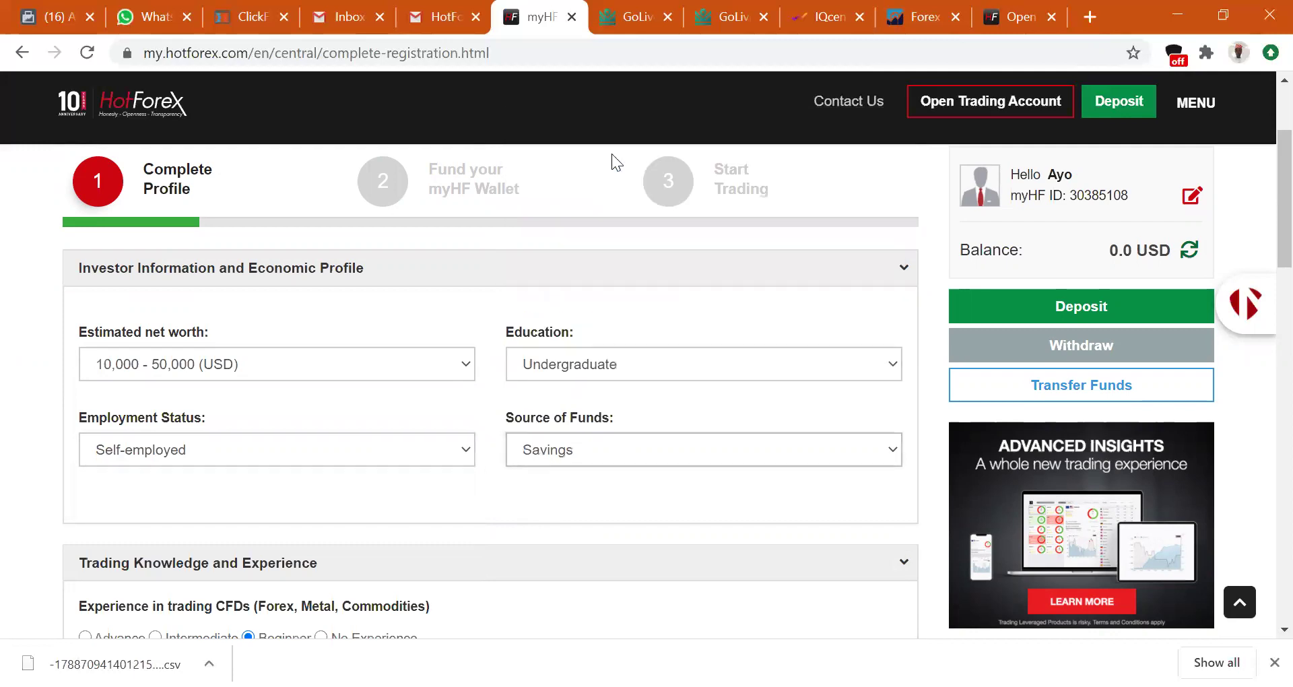
Answer No to the criminal, PEP and U.S. citizen questions, accept terms, and save.
scroll(1265, 263, "down", 3)
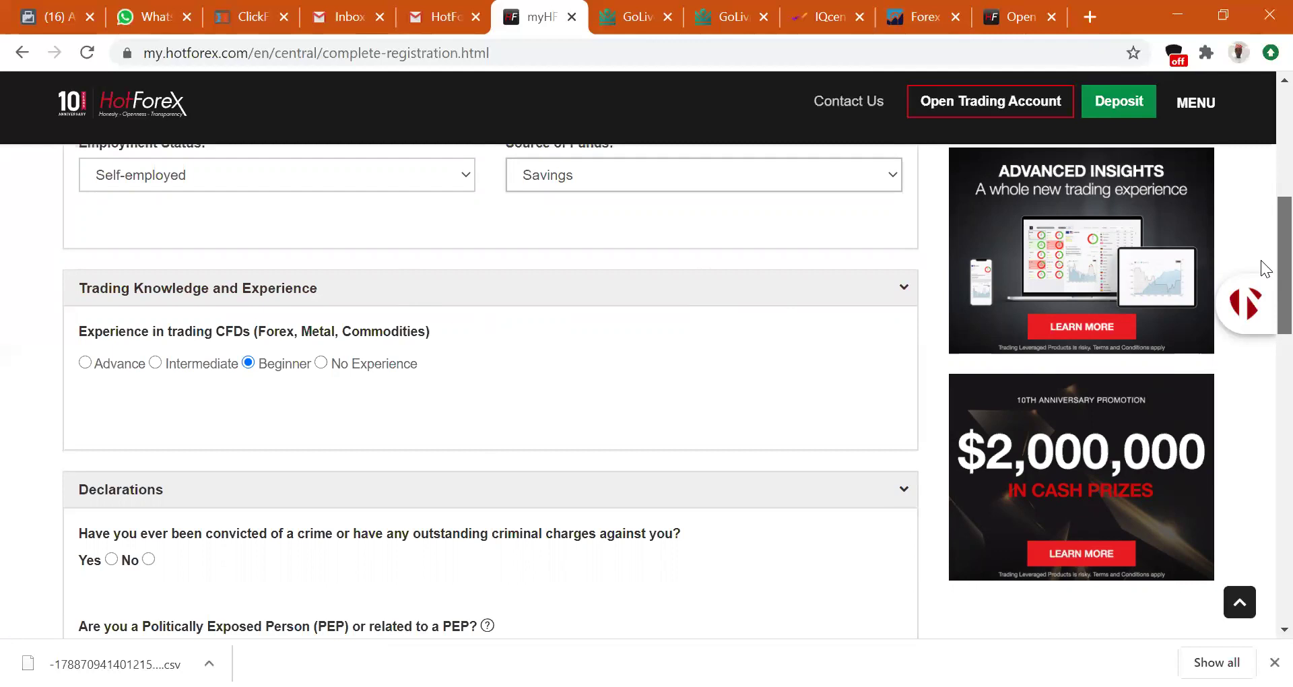
scroll(1261, 299, "down", 4)
scroll(1261, 272, "up", 2)
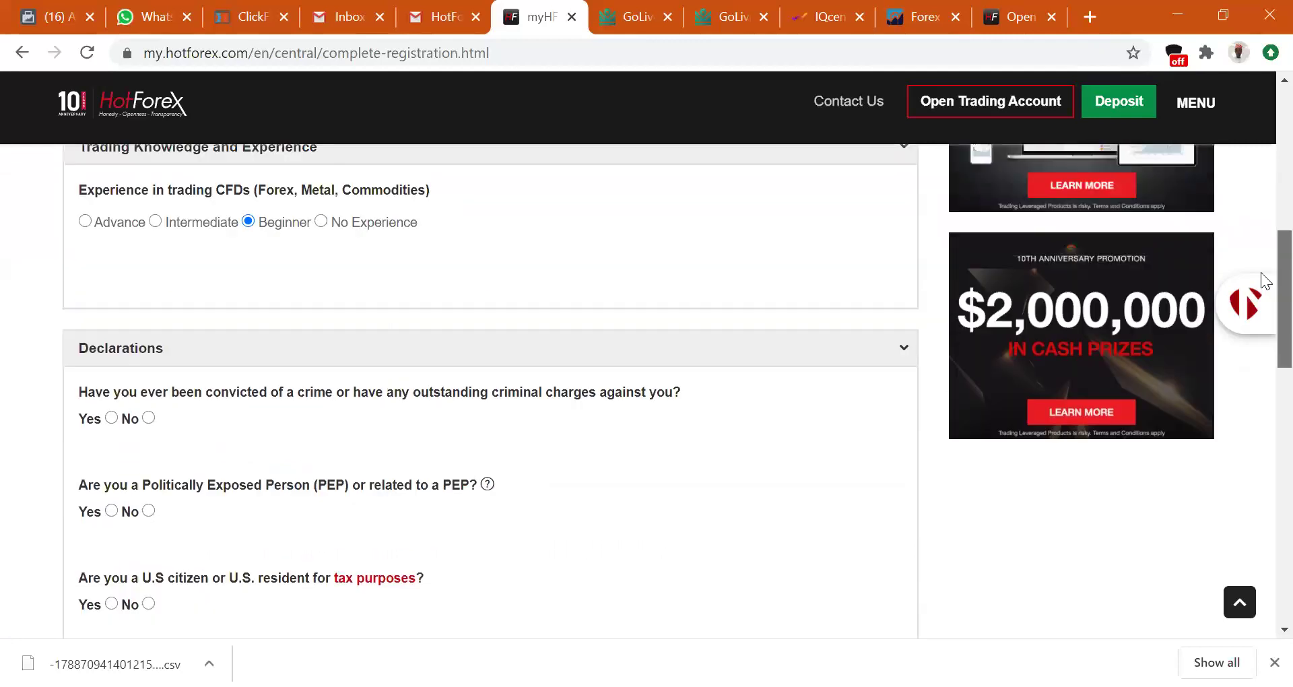
left_click(148, 418)
left_click(149, 512)
left_click(148, 604)
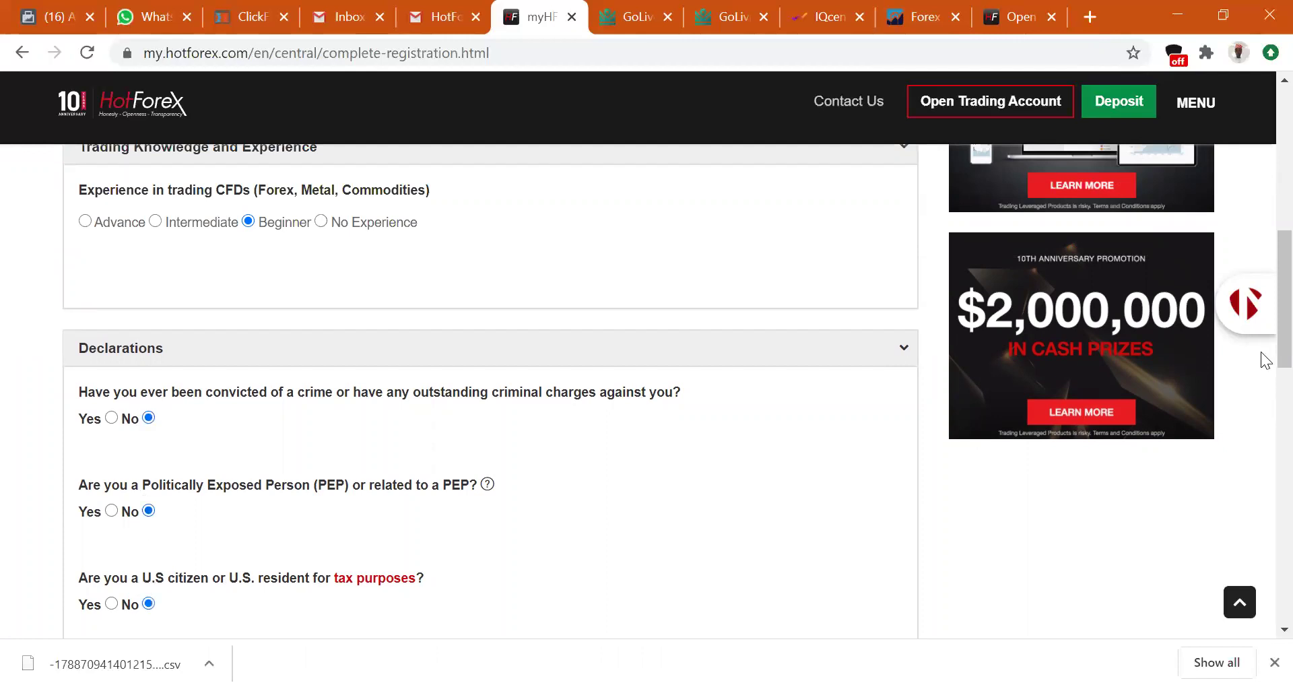
scroll(1267, 337, "down", 4)
left_click(72, 415)
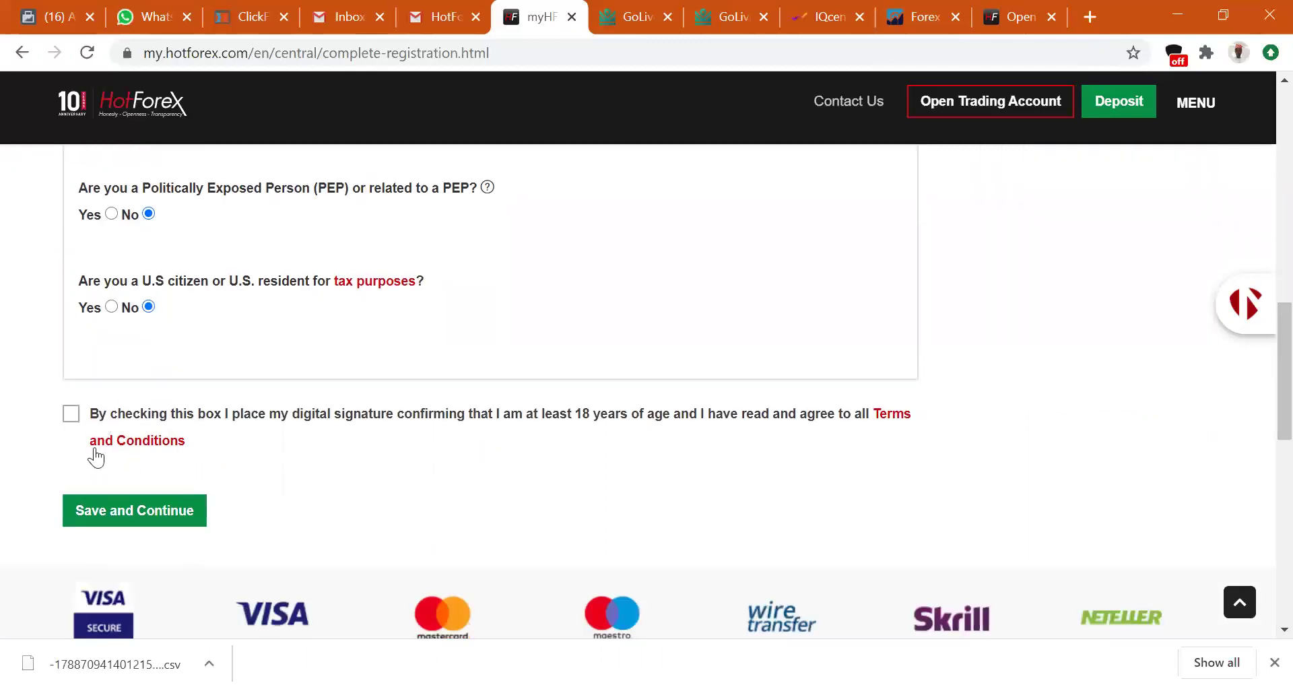
left_click(159, 510)
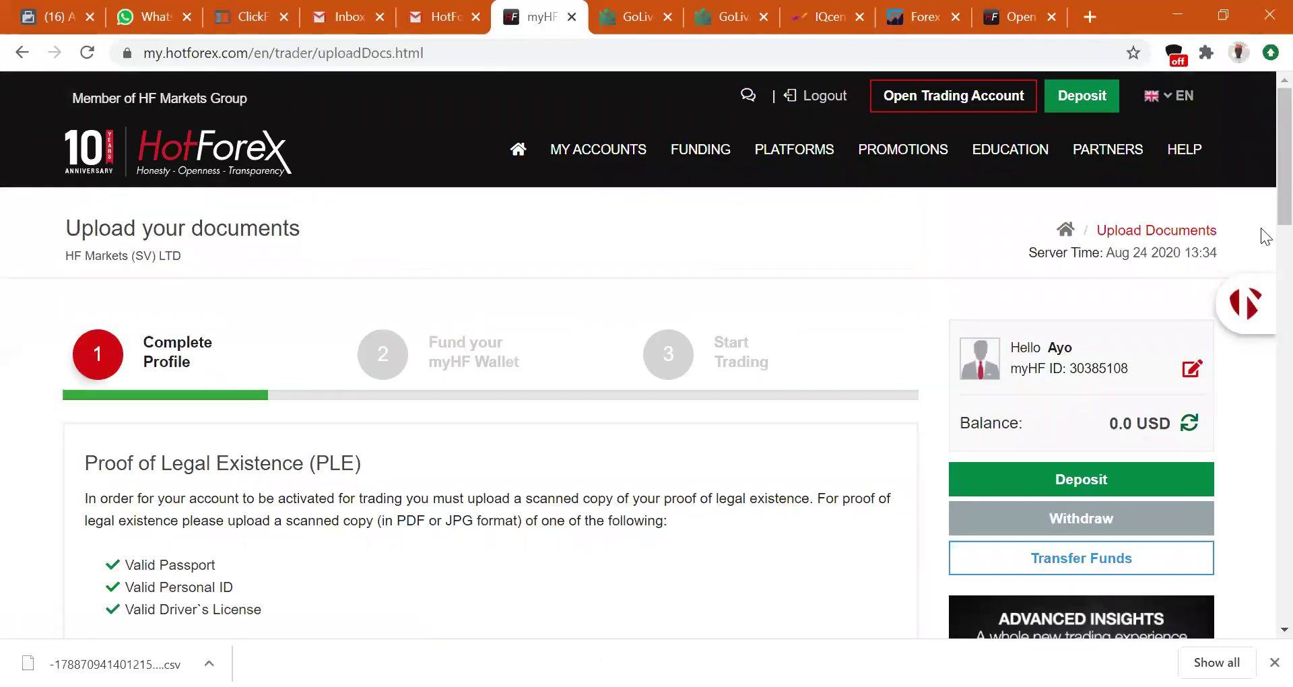
Scroll down the Upload your documents page through the Proof of Legal Existence and Proof of Address sections.
left_click_drag(1266, 192, 1261, 221)
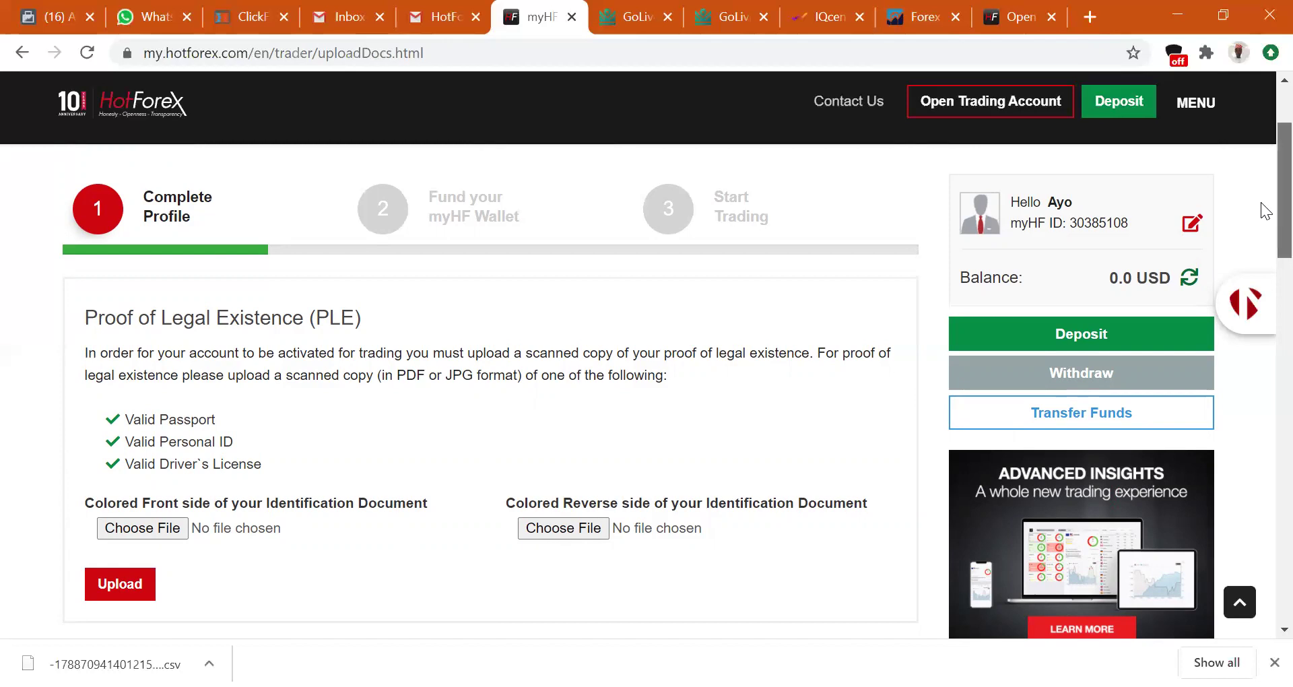
scroll(1261, 222, "down", 2)
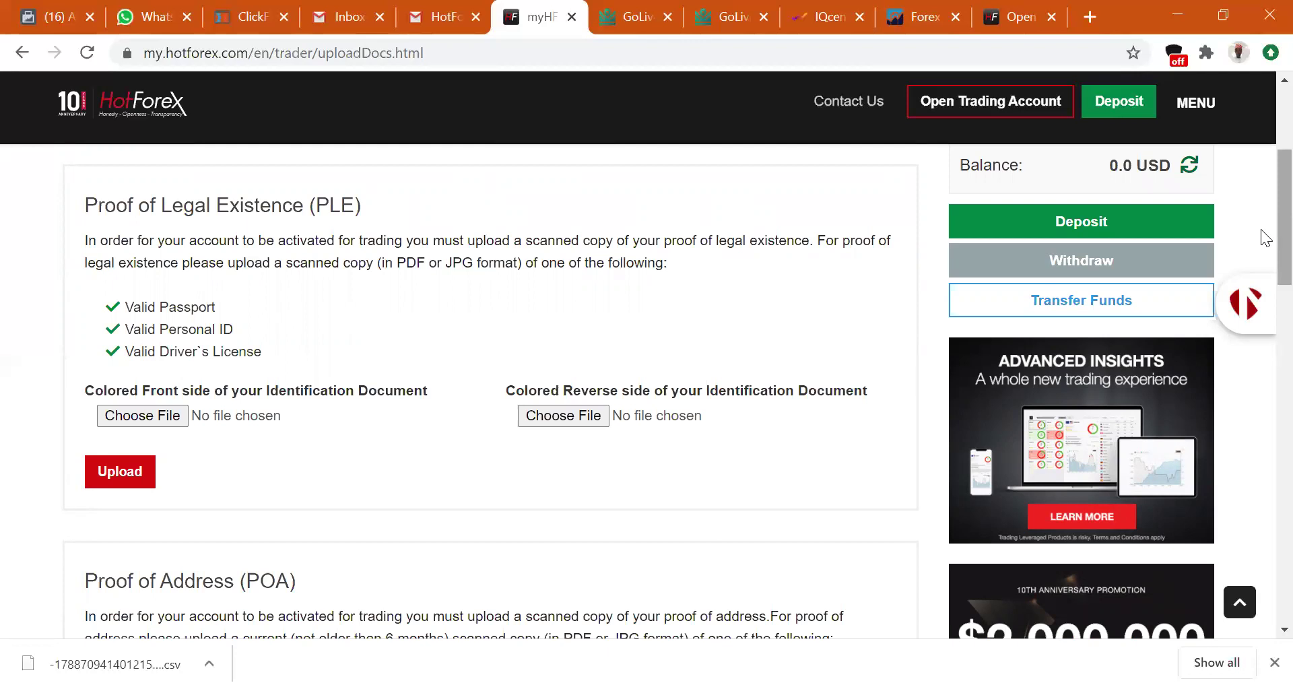
scroll(1261, 236, "down", 2)
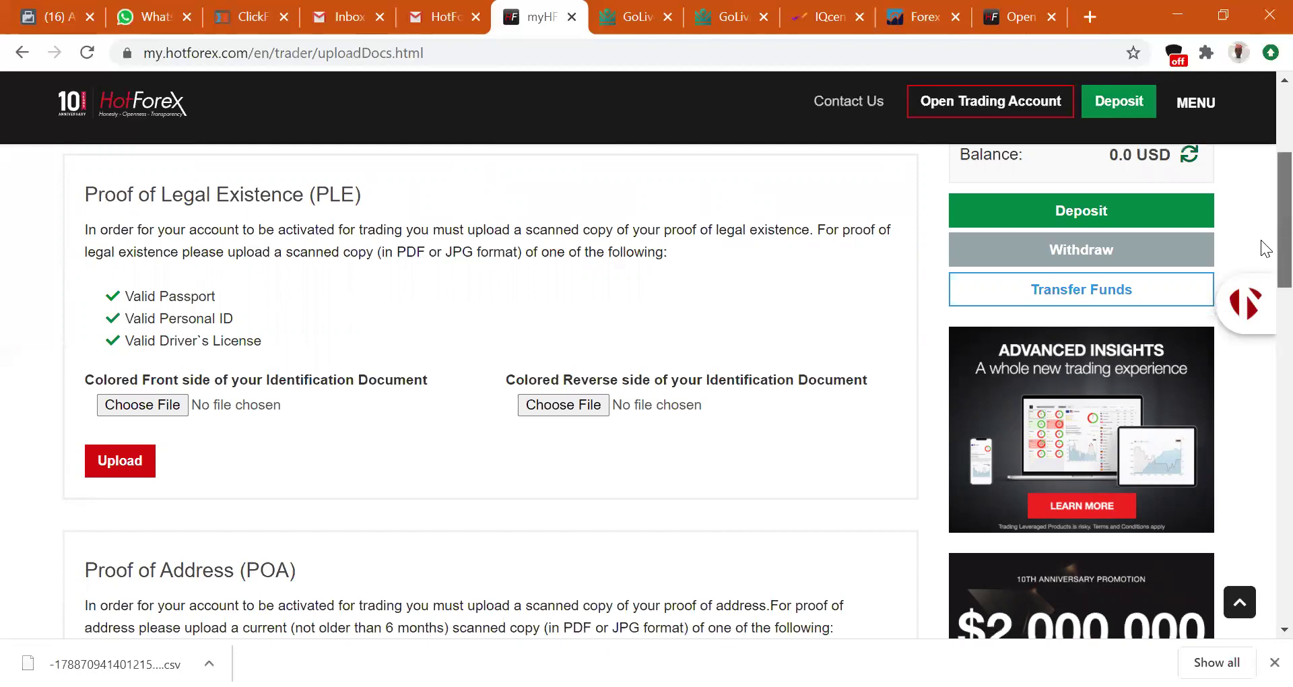
scroll(1261, 269, "down", 1)
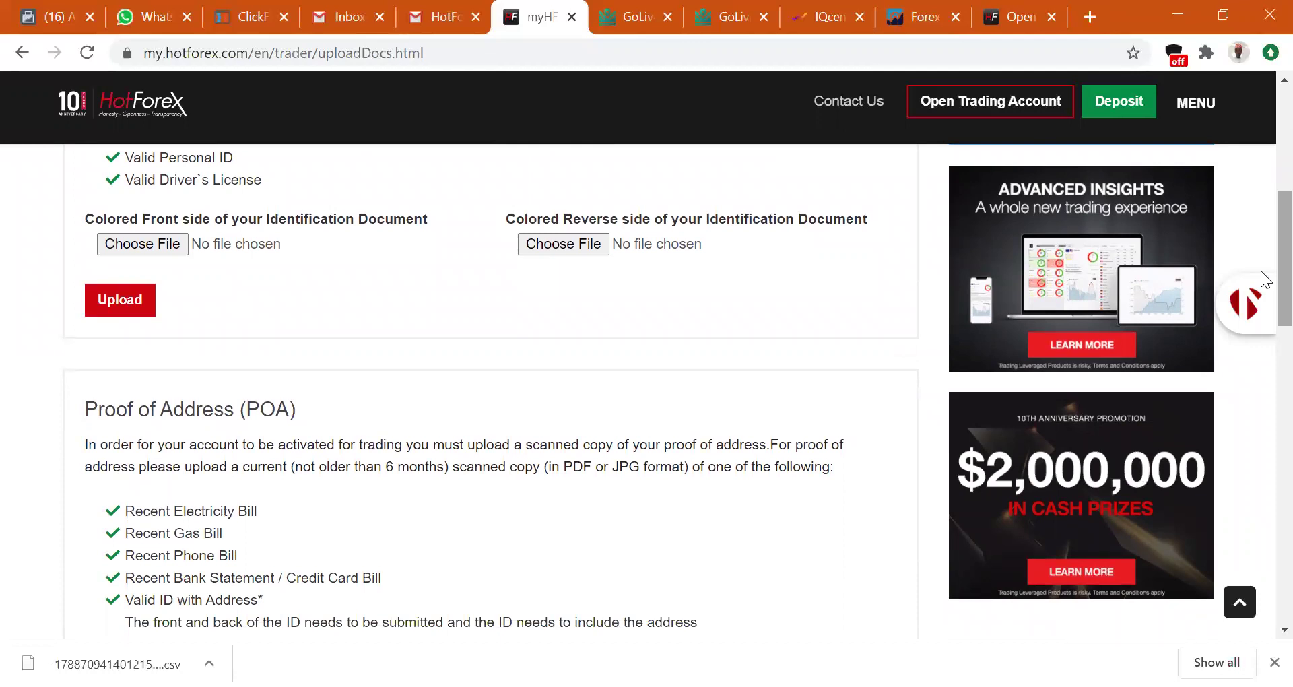
scroll(1263, 276, "up", 4)
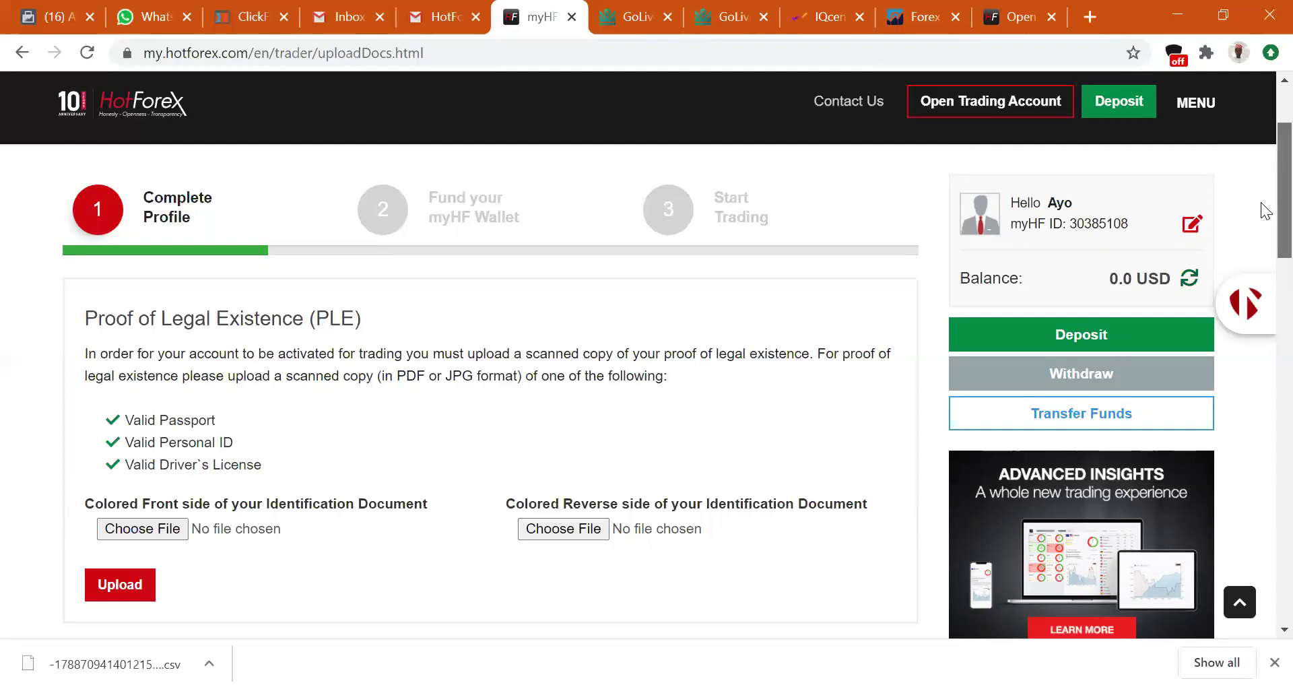
Scroll up and down to review the Proof of Address upload section.
scroll(1262, 209, "down", 1)
scroll(1262, 219, "down", 4)
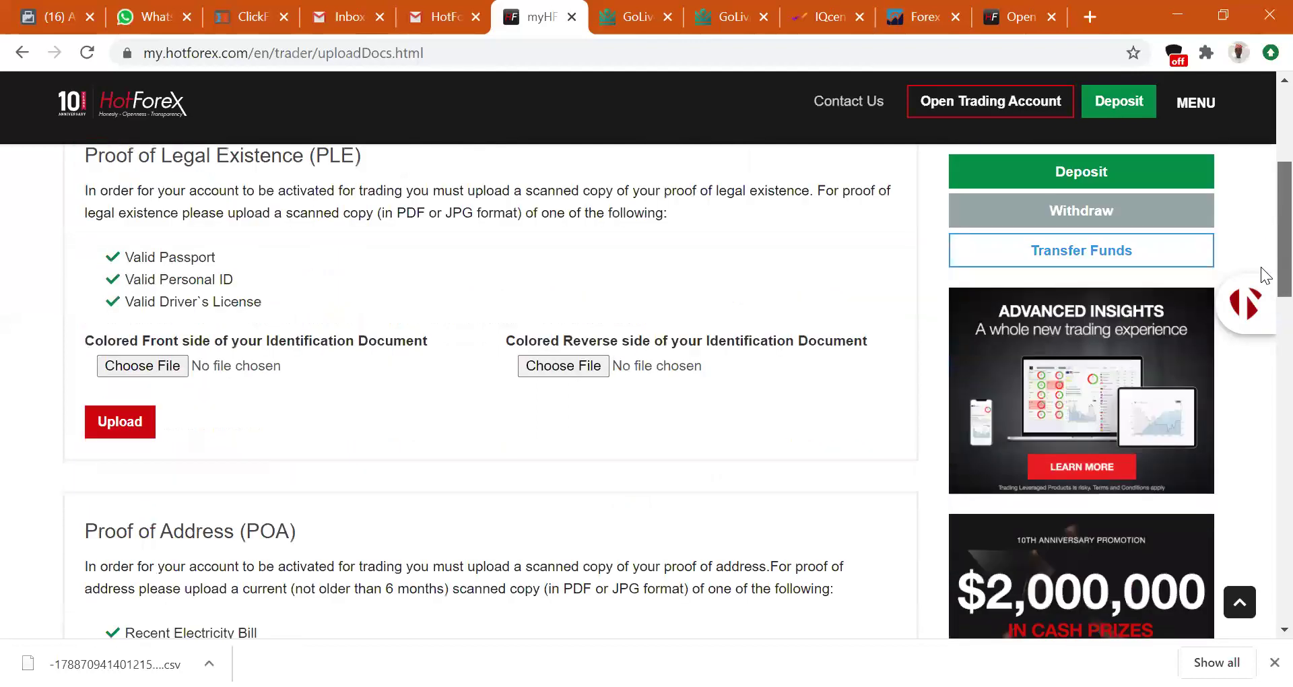
scroll(1263, 290, "down", 2)
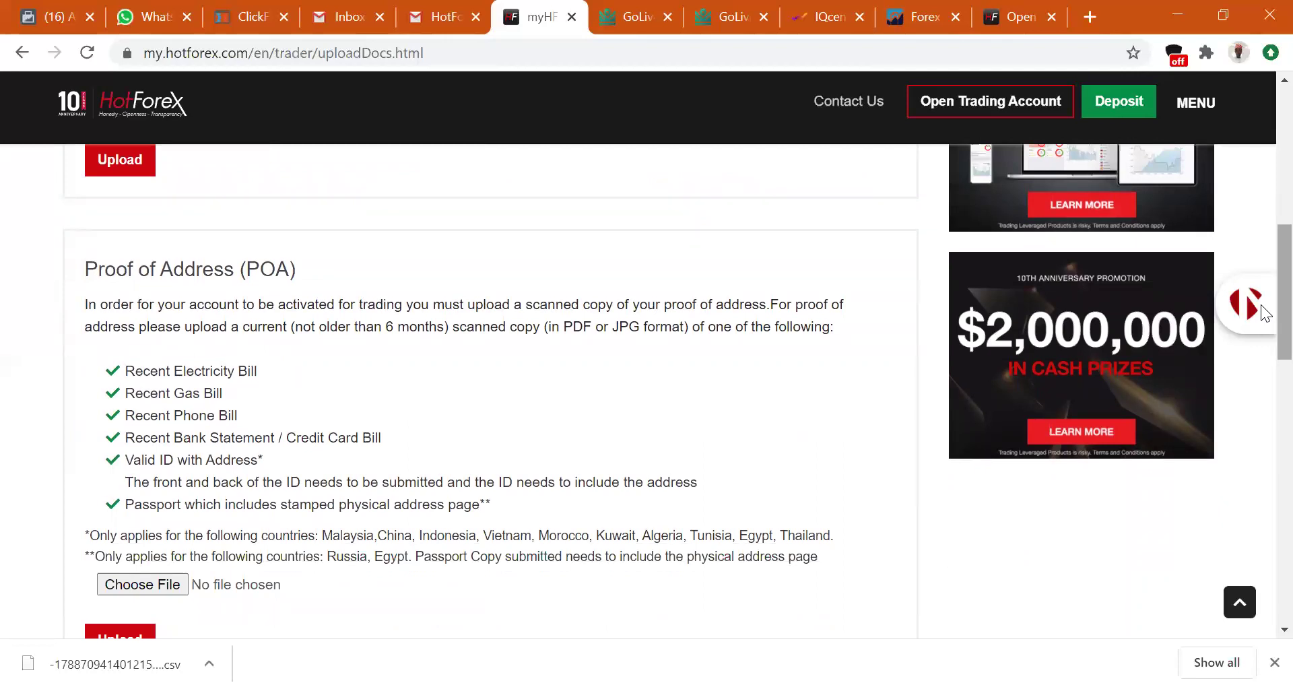
scroll(1261, 305, "up", 5)
scroll(1261, 260, "down", 2)
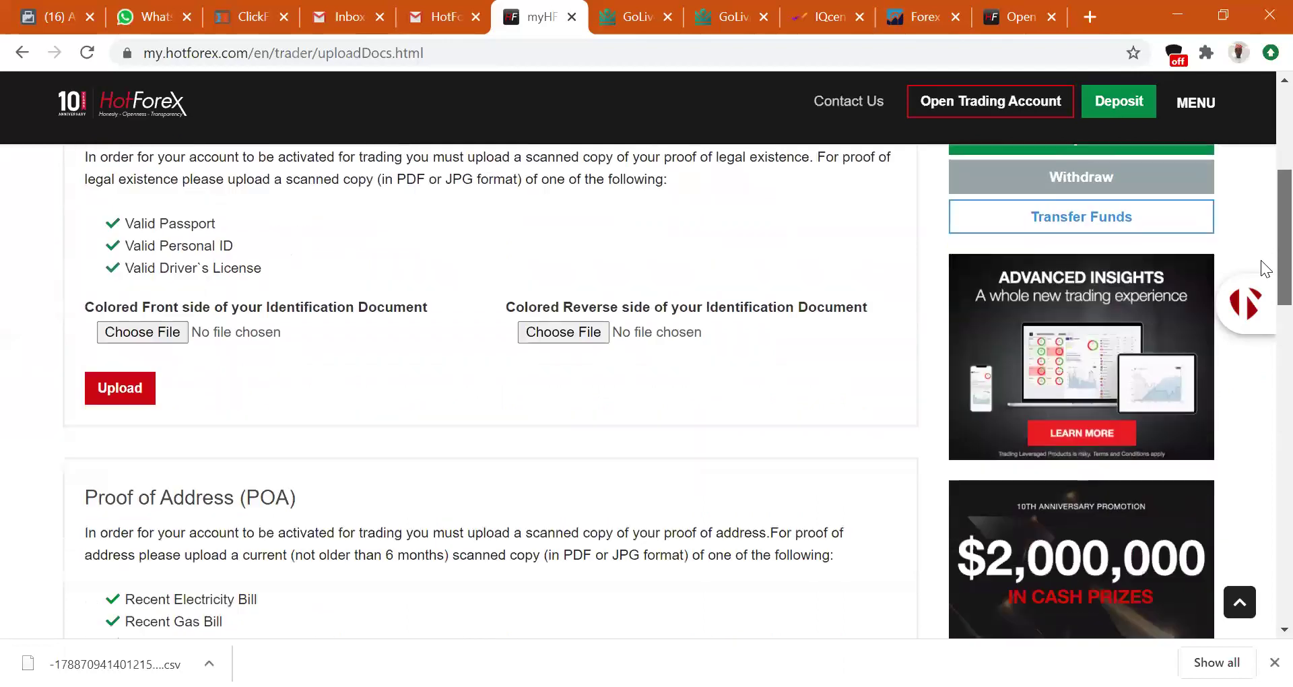
scroll(1261, 283, "down", 4)
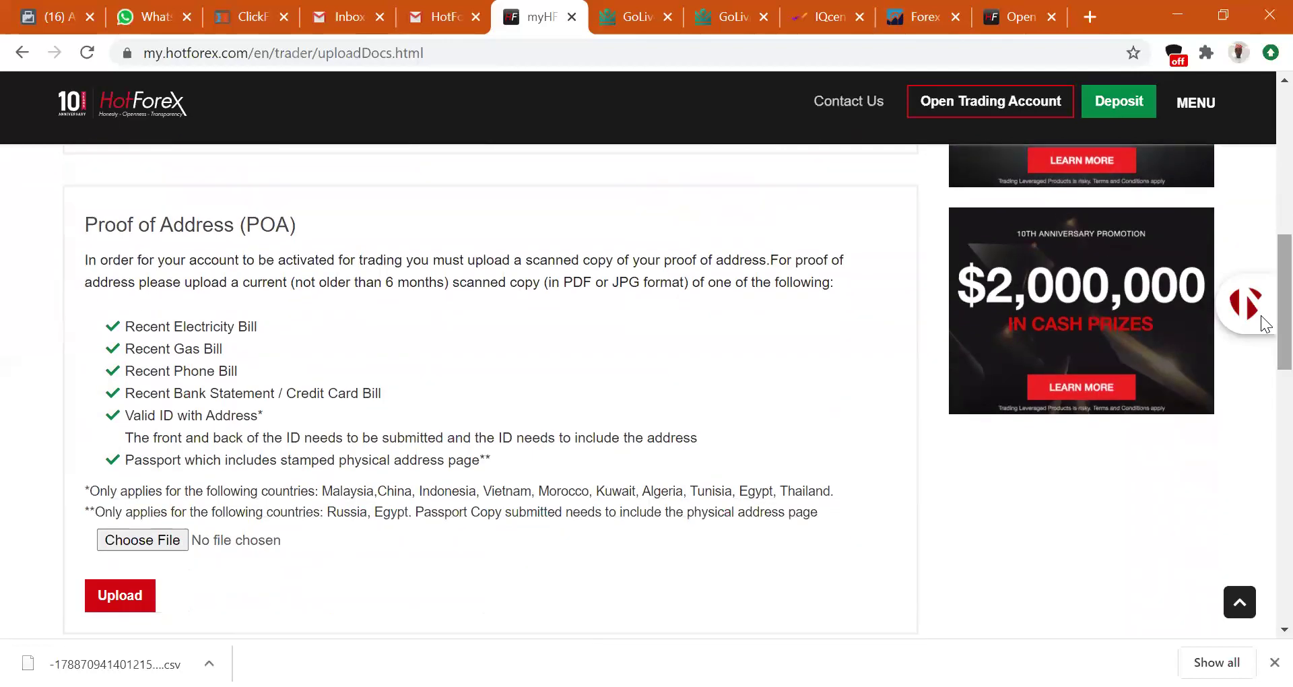
scroll(1261, 296, "up", 4)
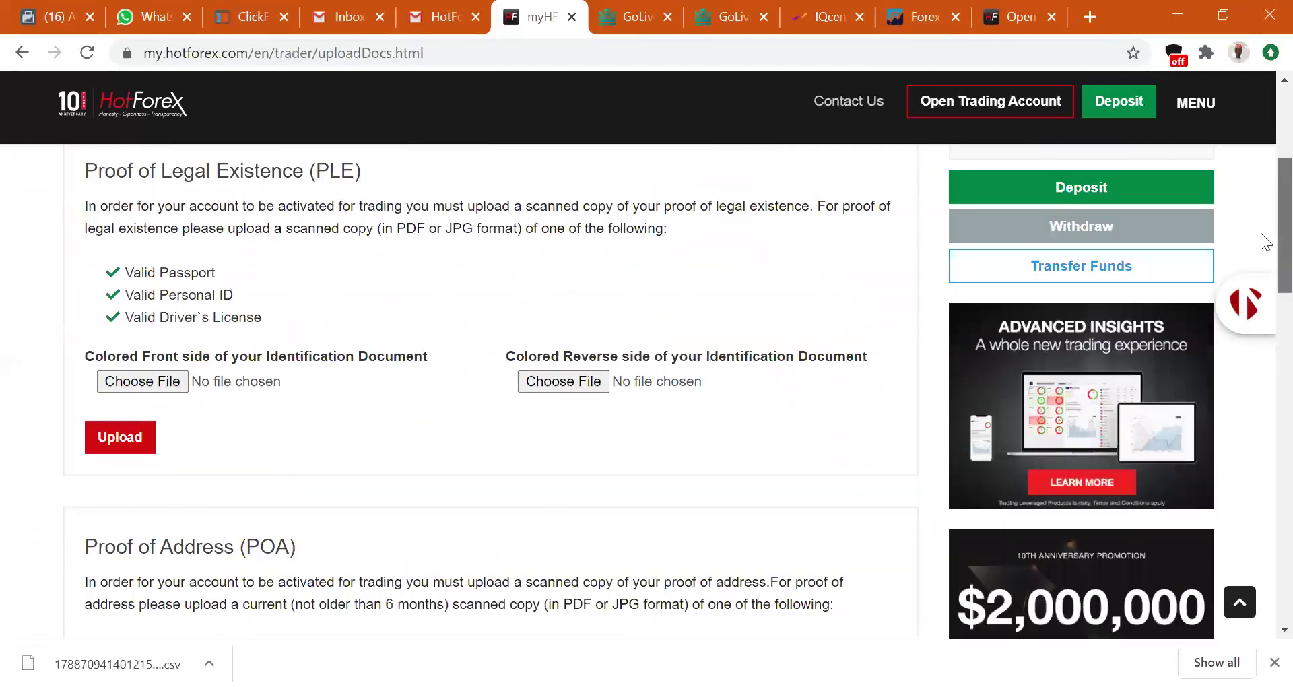
scroll(1261, 258, "down", 3)
scroll(1261, 310, "up", 1)
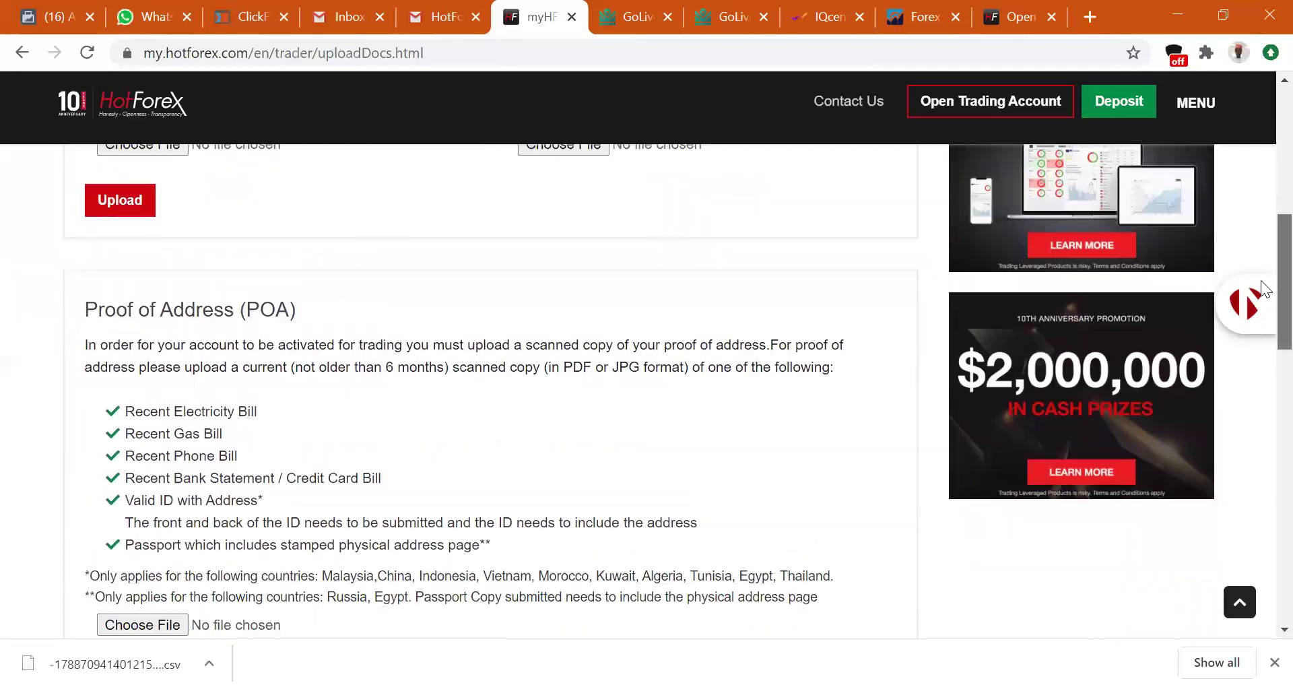
scroll(1263, 288, "down", 1)
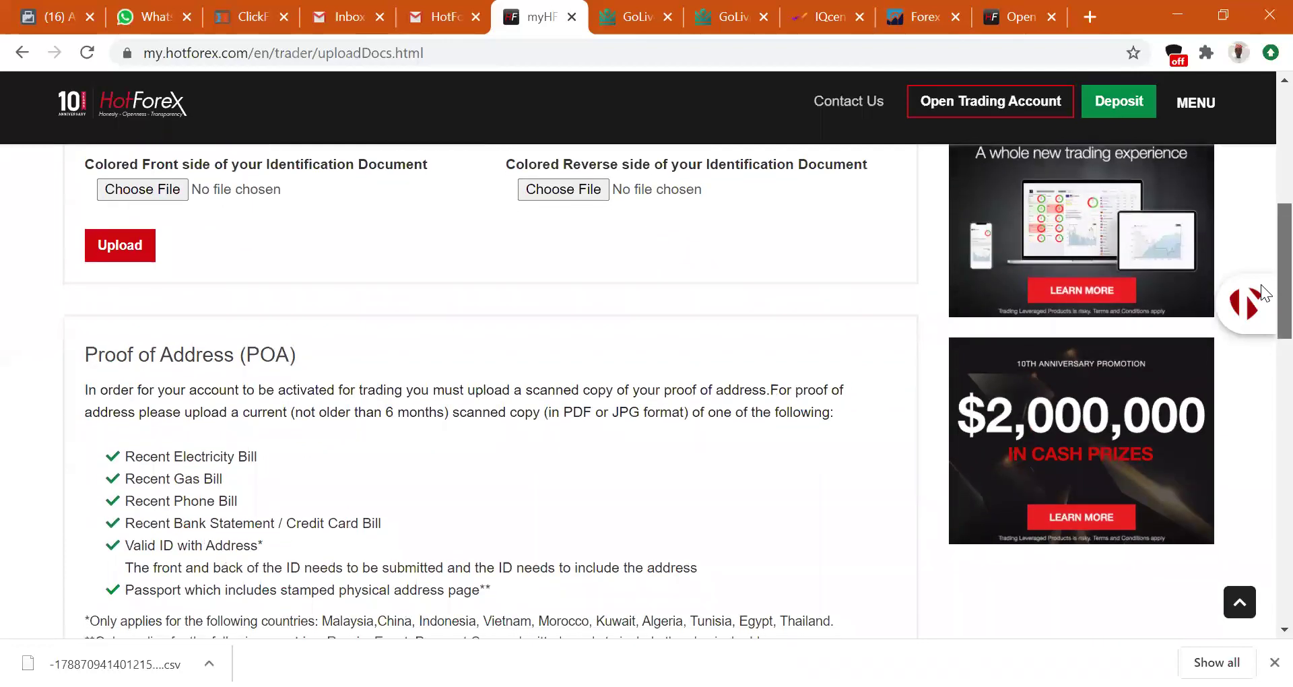
scroll(1261, 283, "up", 1)
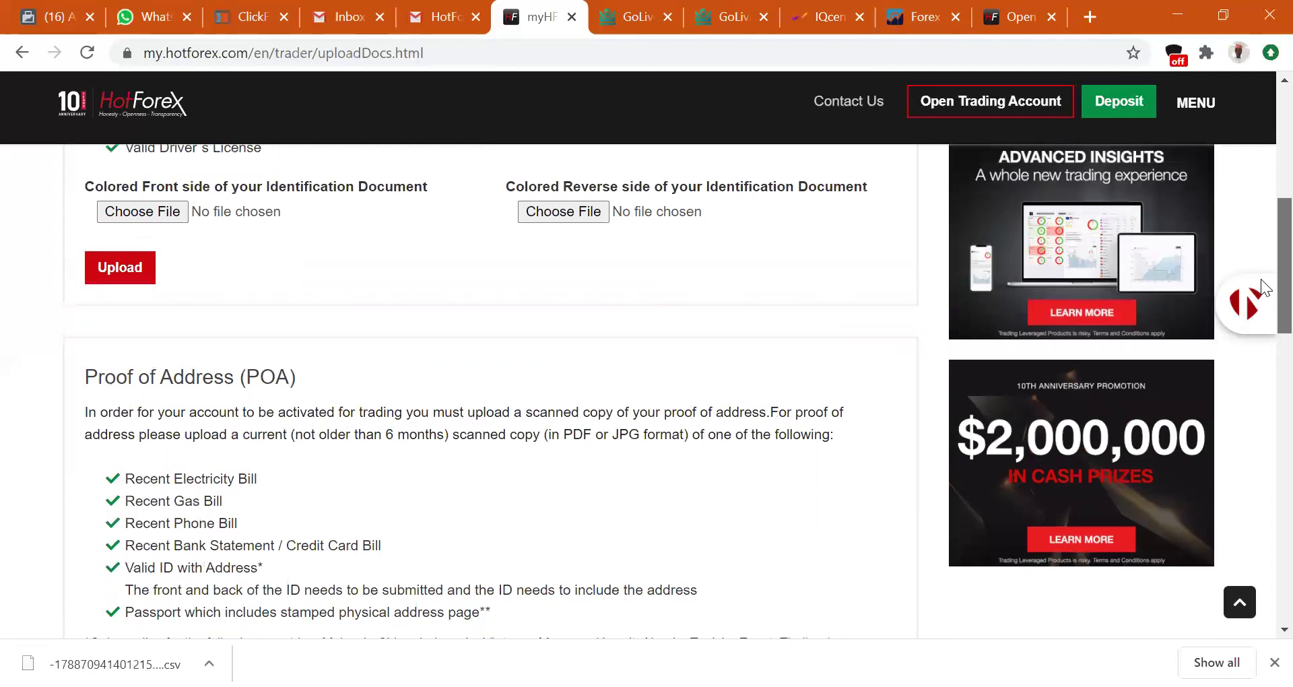
scroll(1262, 269, "up", 1)
scroll(1261, 287, "down", 4)
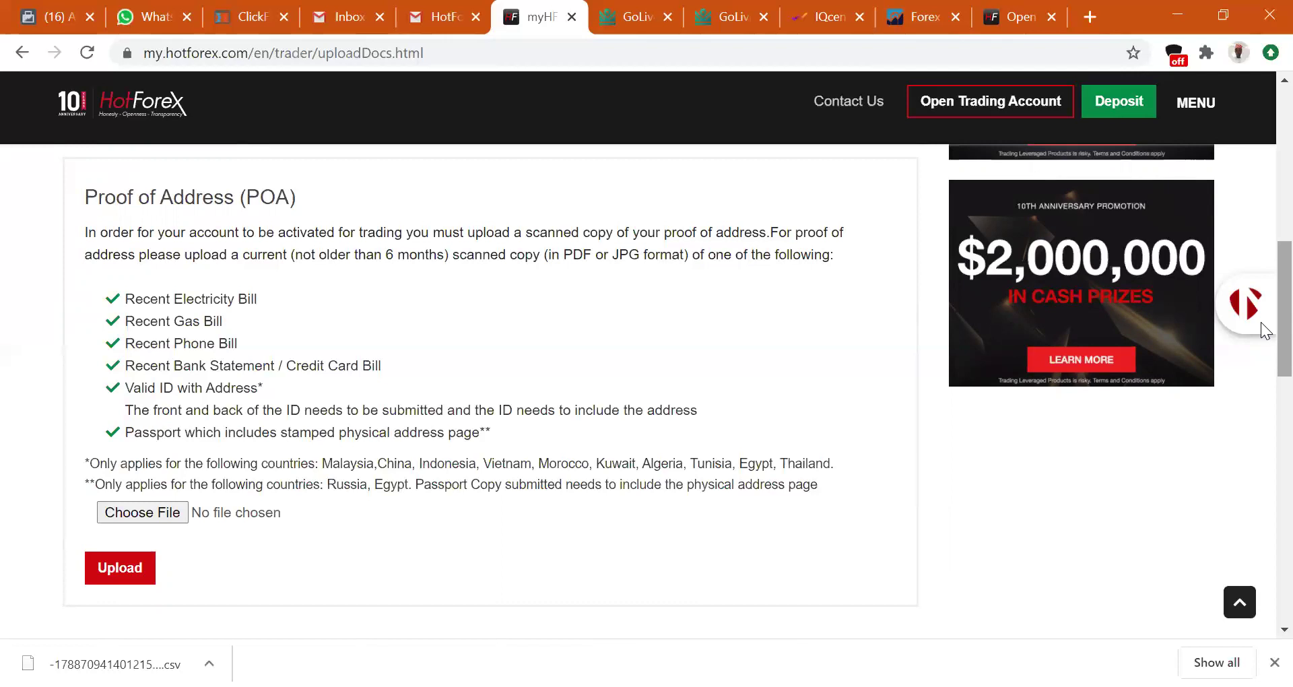
scroll(1262, 357, "down", 3)
scroll(1264, 290, "up", 4)
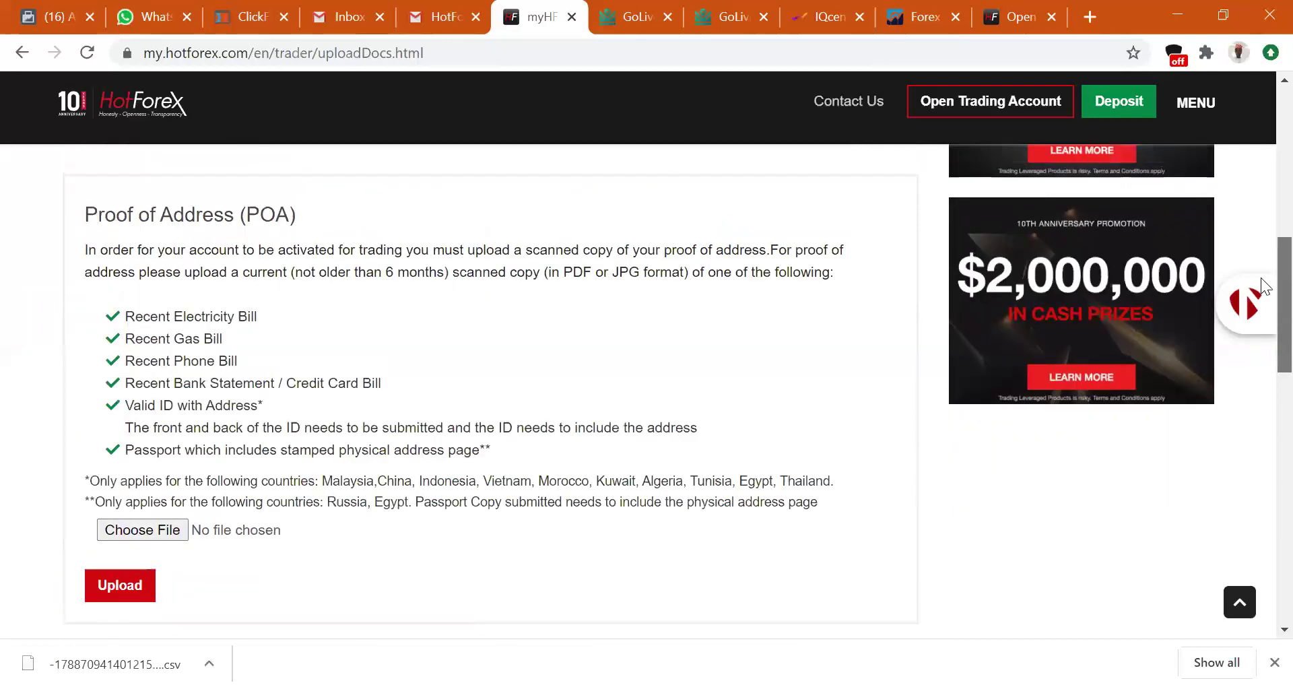
scroll(1264, 286, "up", 10)
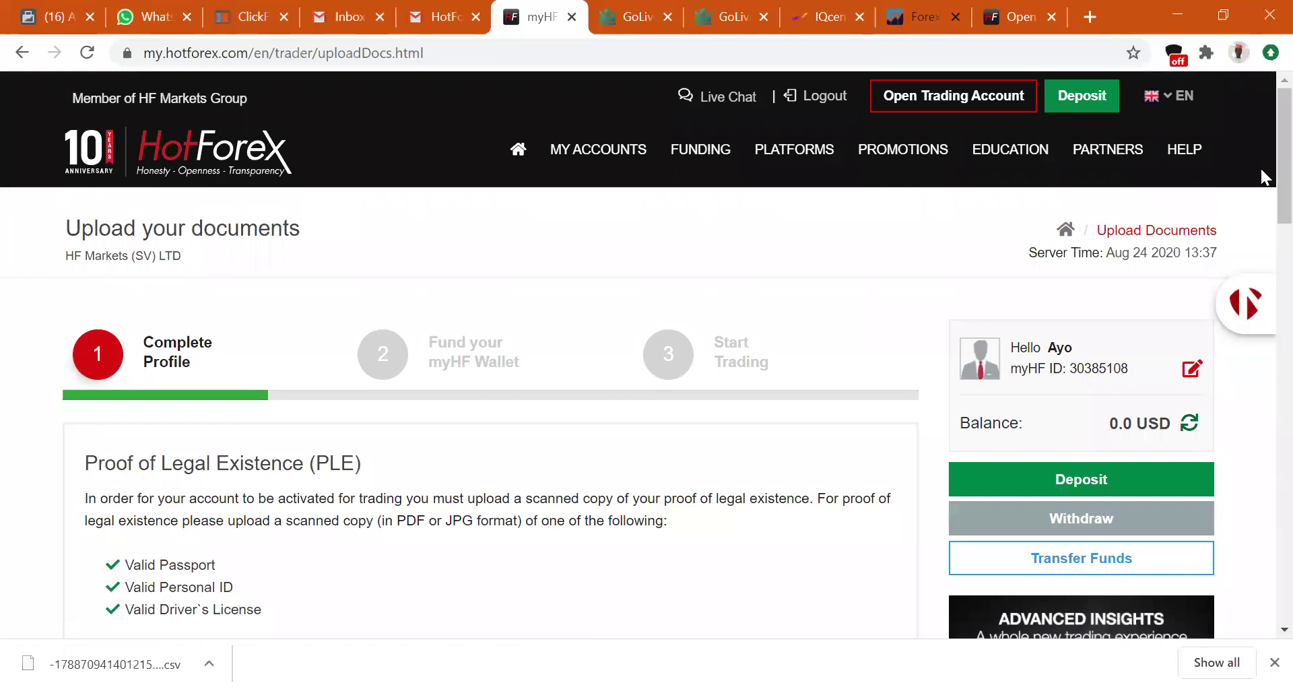
Clear the accidental text selection and switch to the Gmail tab.
left_click_drag(422, 209, 419, 92)
left_click(410, 199)
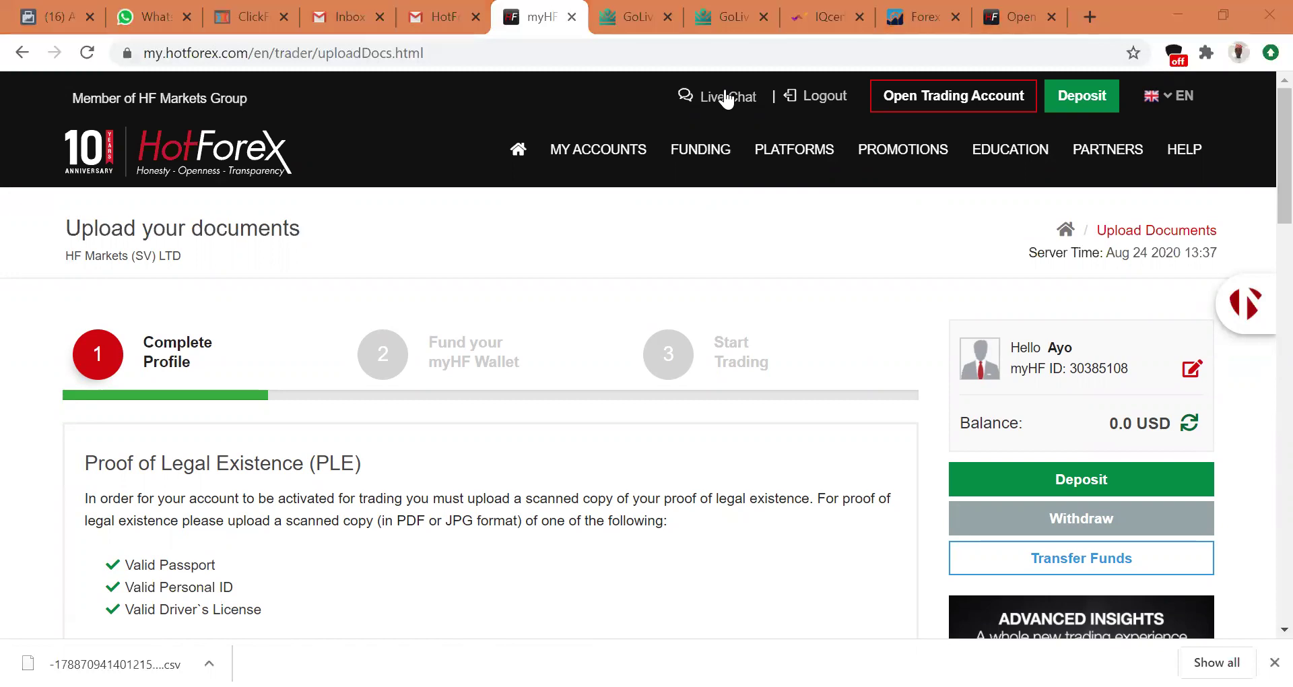
mouse_move(615, 182)
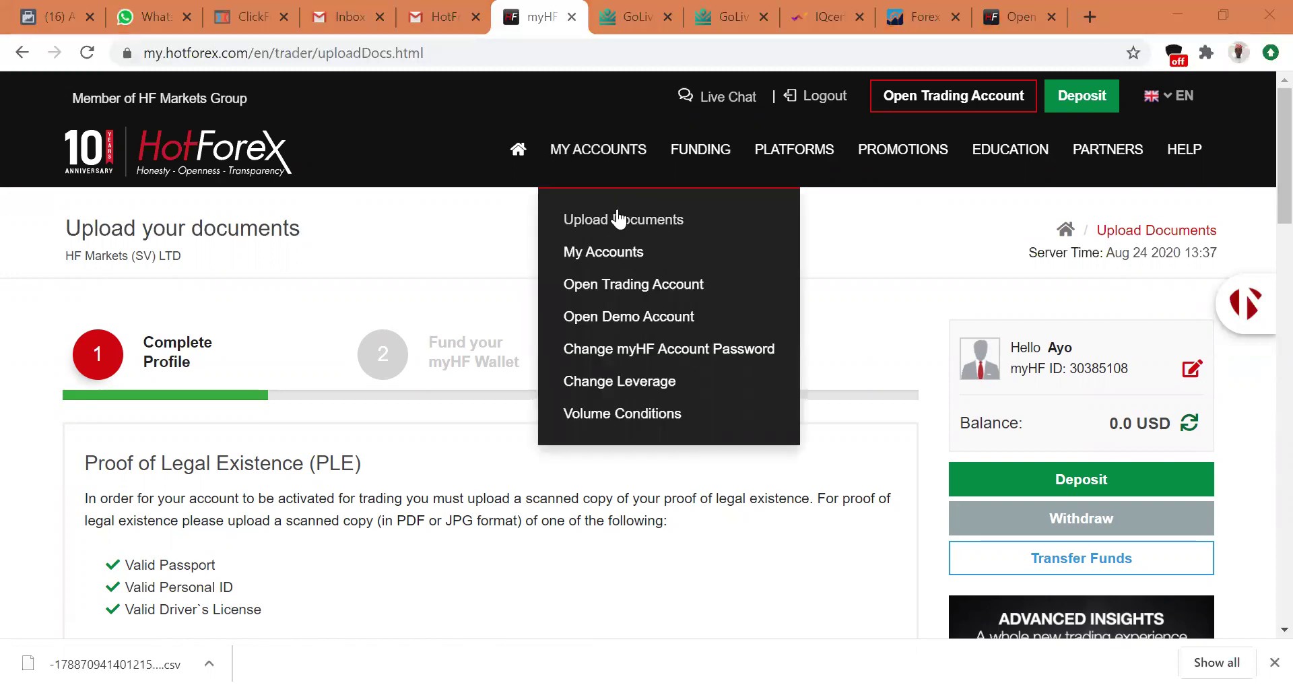
key("ctrl+shift+Tab")
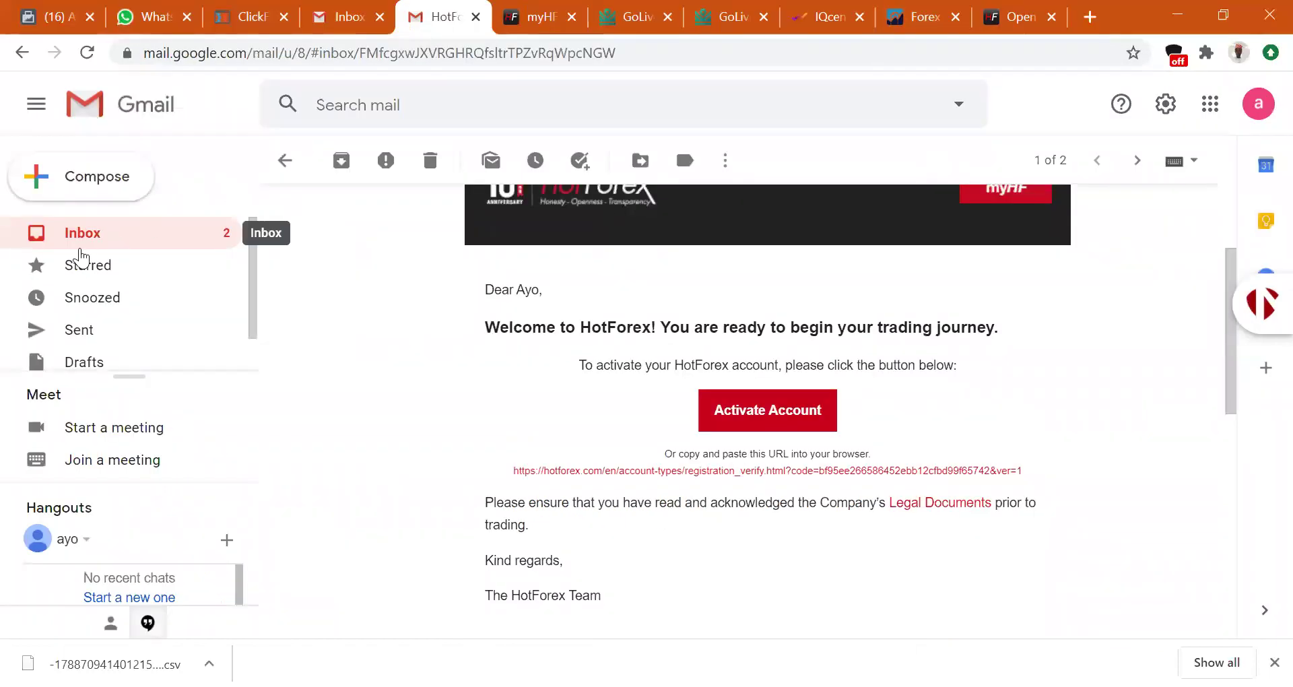
Return to the Gmail inbox and open the 'Welcome to HotForex - myHF Account login details' email.
left_click(79, 245)
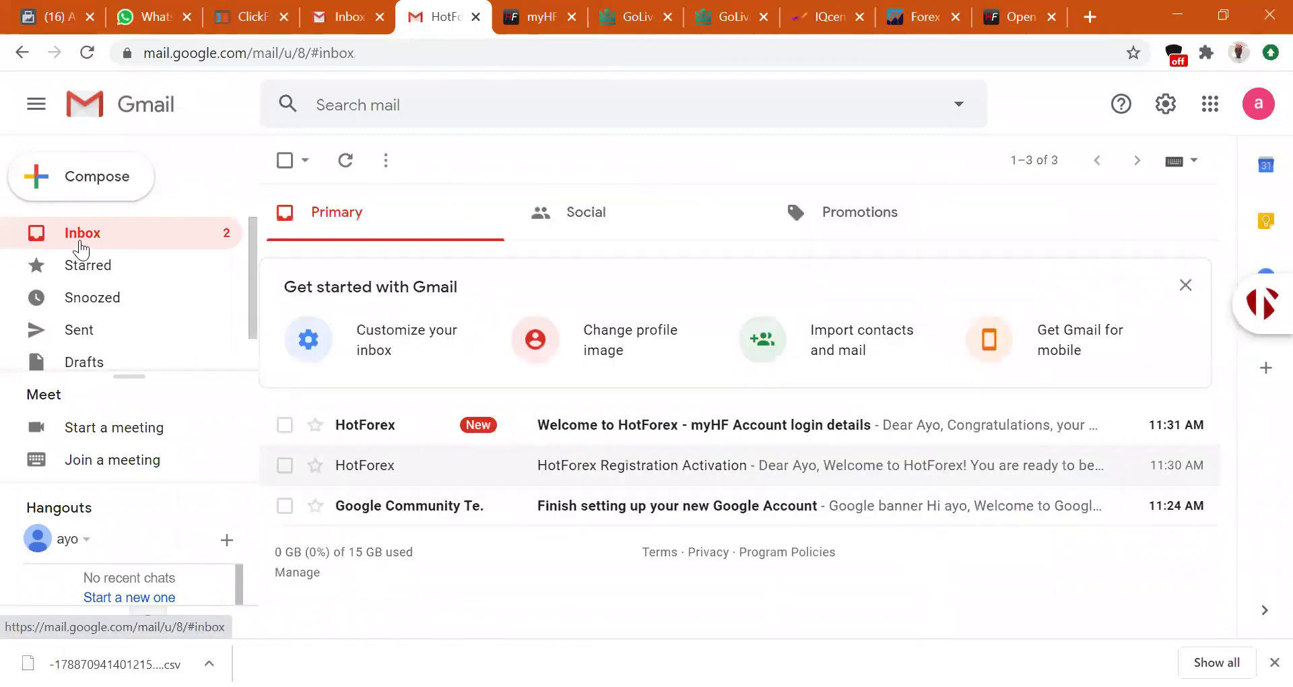
left_click(651, 425)
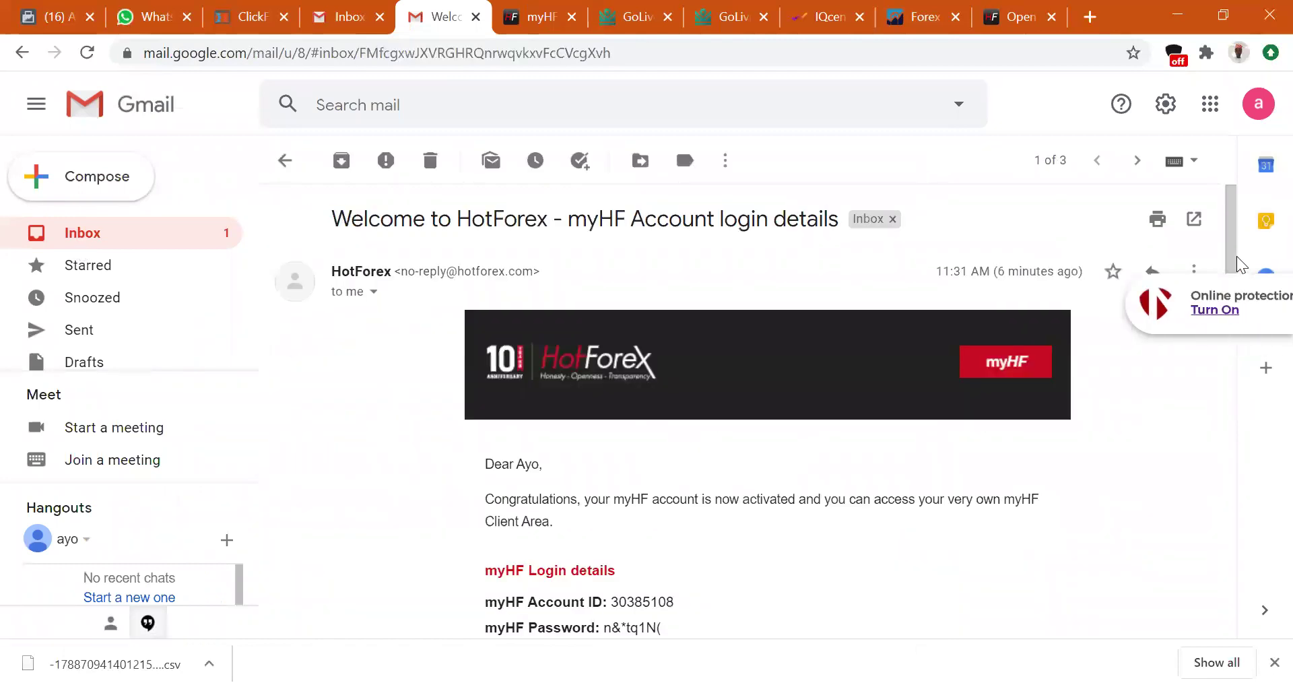
left_click_drag(1233, 229, 1231, 264)
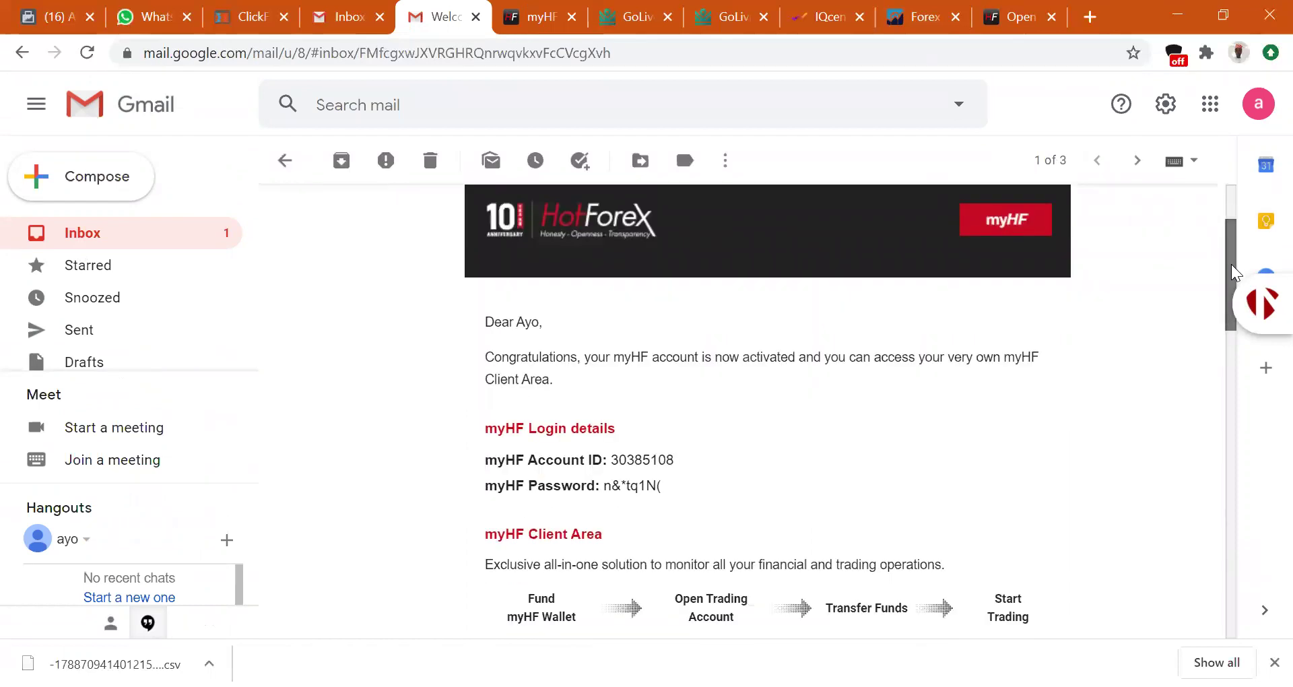